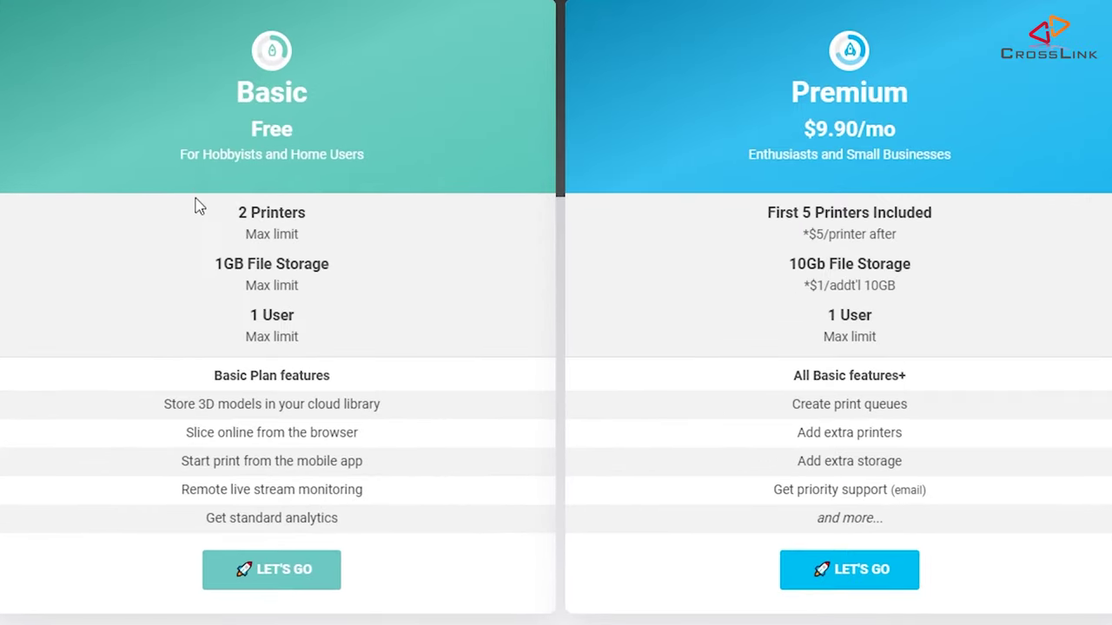
# Highlight Basic's '2 Printers' and Premium's 'First 5 Printers Included', then start the Basic signup.
pyautogui.moveTo(234, 218); pyautogui.dragTo(306, 215)
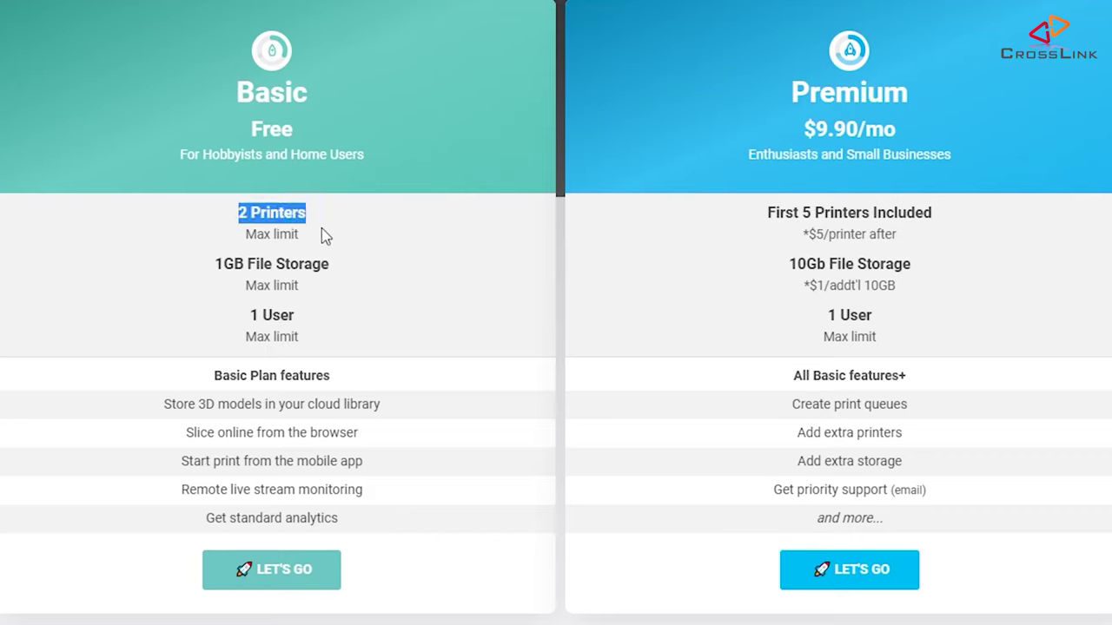
pyautogui.click(378, 241)
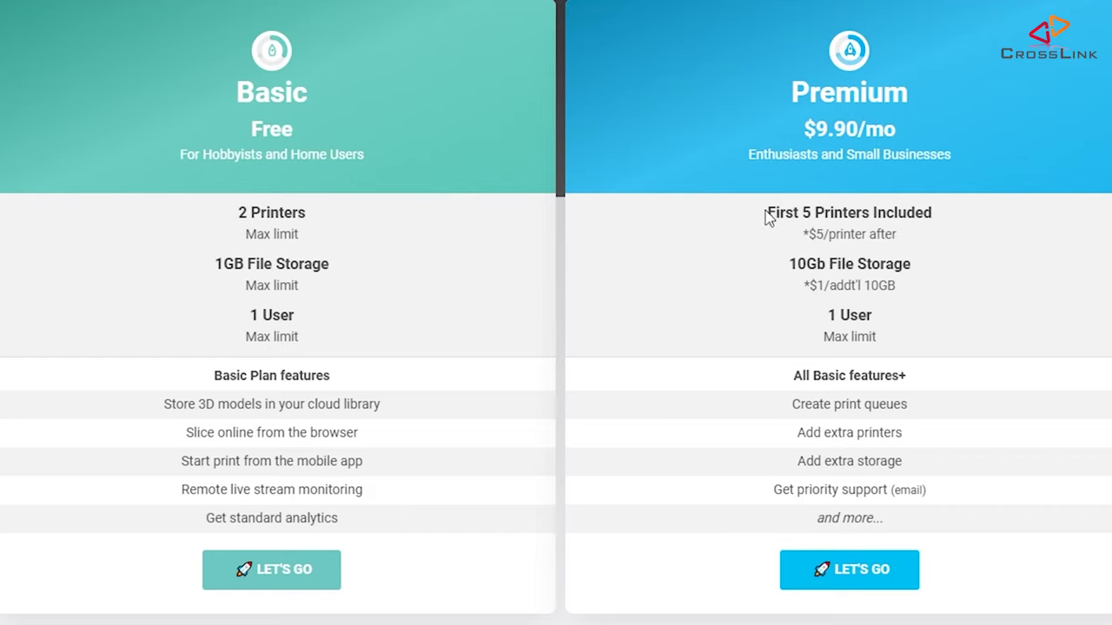
pyautogui.moveTo(768, 217); pyautogui.dragTo(945, 224)
pyautogui.click(987, 254)
pyautogui.click(276, 576)
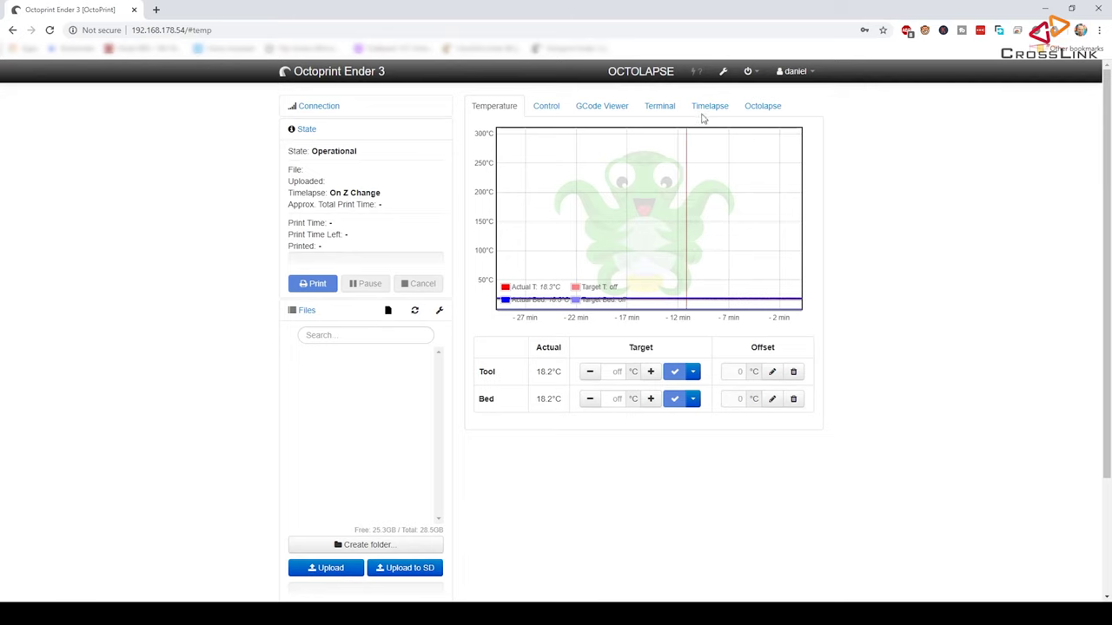
# Find 'astro' in OctoPrint's Plugin Manager, install AstroPrint Cloud, and restart the server.
pyautogui.click(723, 71)
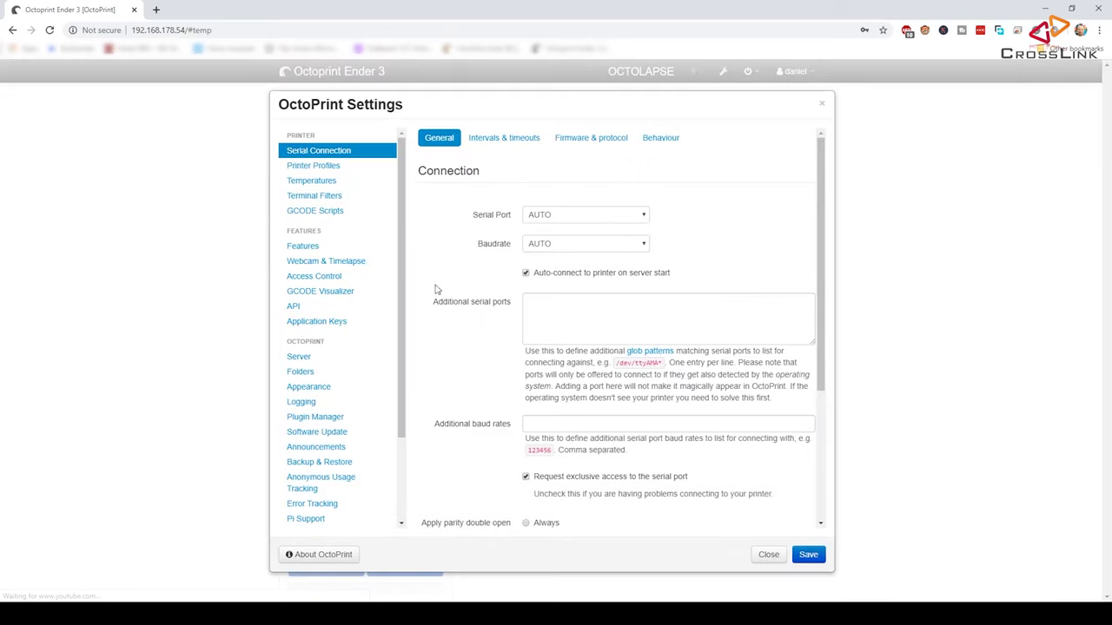
pyautogui.click(317, 419)
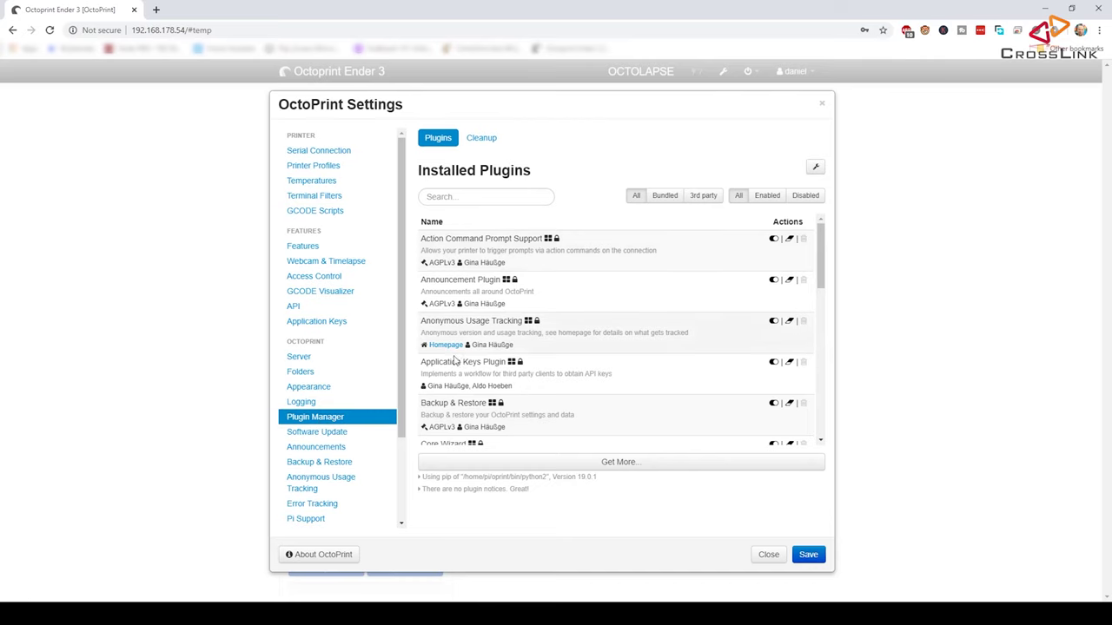
pyautogui.click(635, 465)
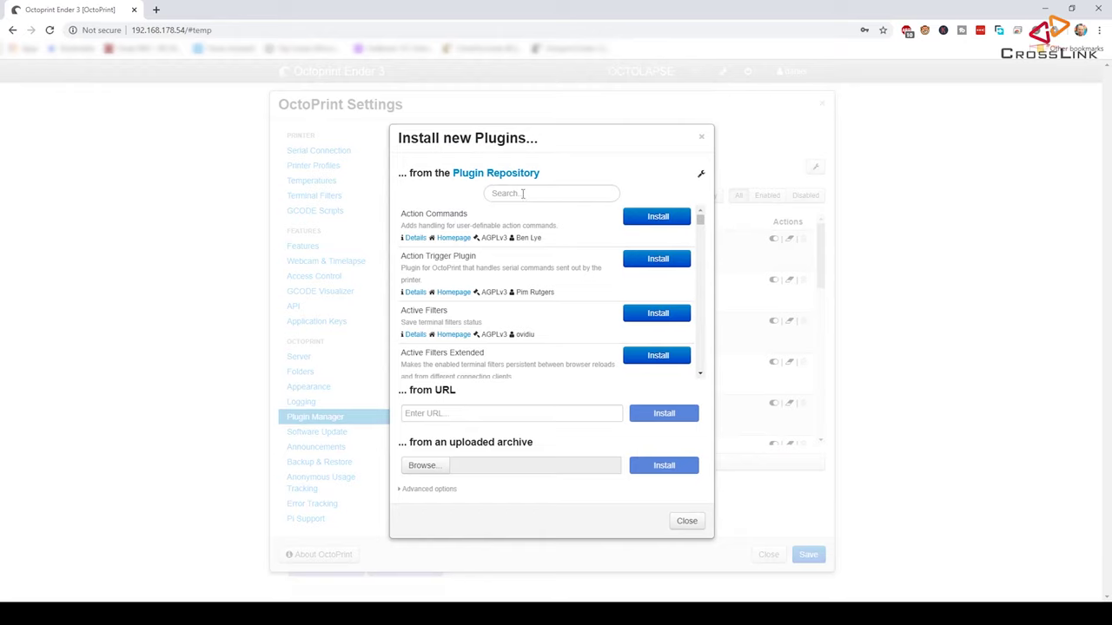
pyautogui.click(520, 193)
pyautogui.write('astroprint')
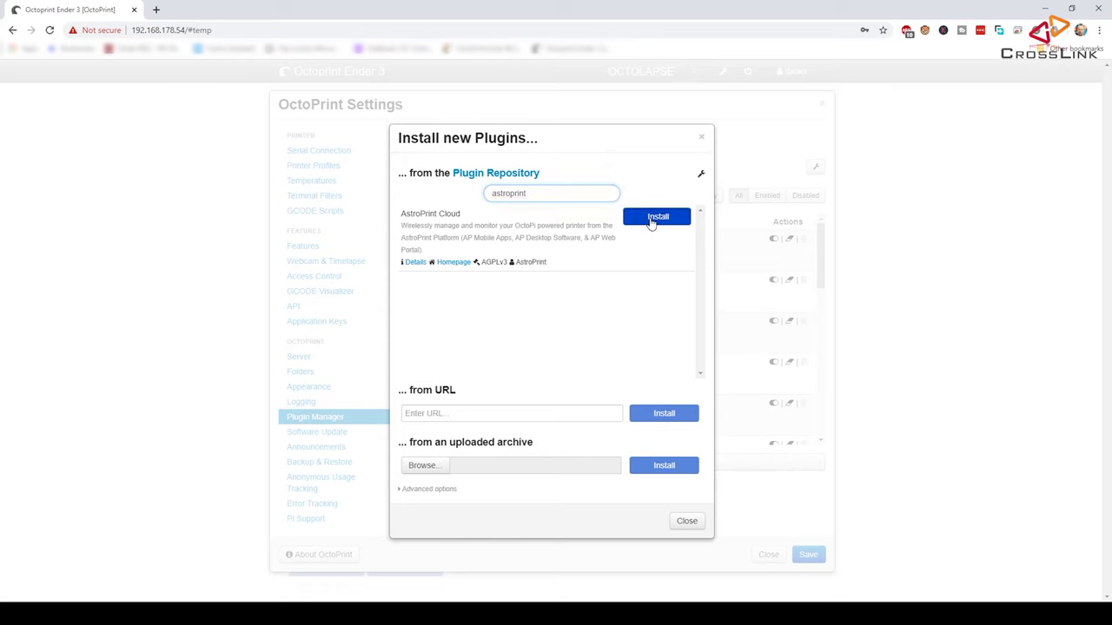
pyautogui.click(658, 217)
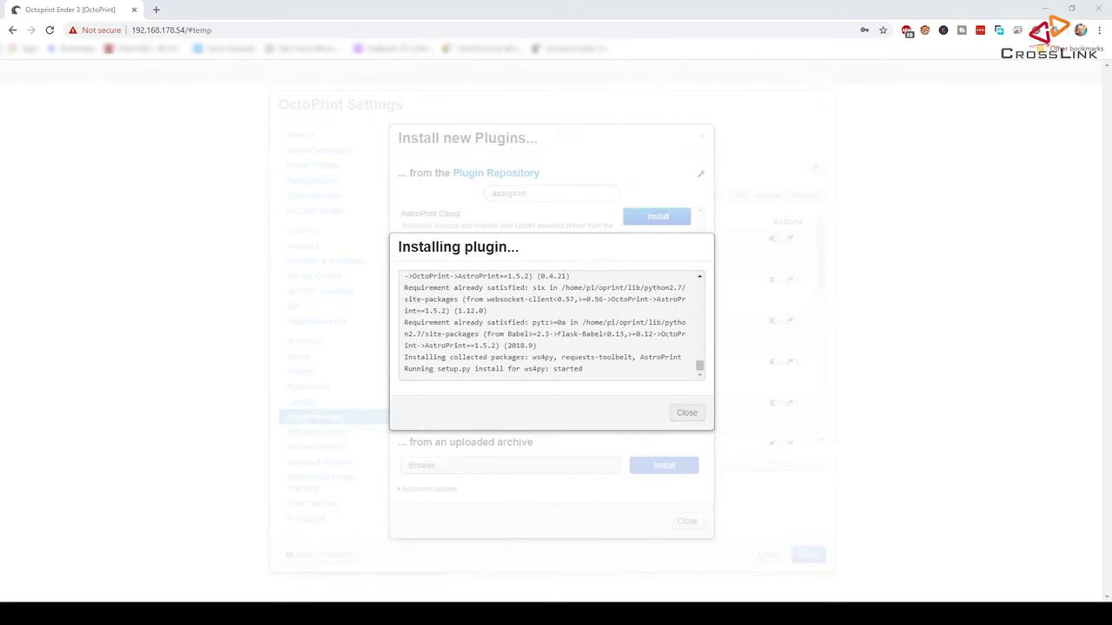
pyautogui.click(1063, 177)
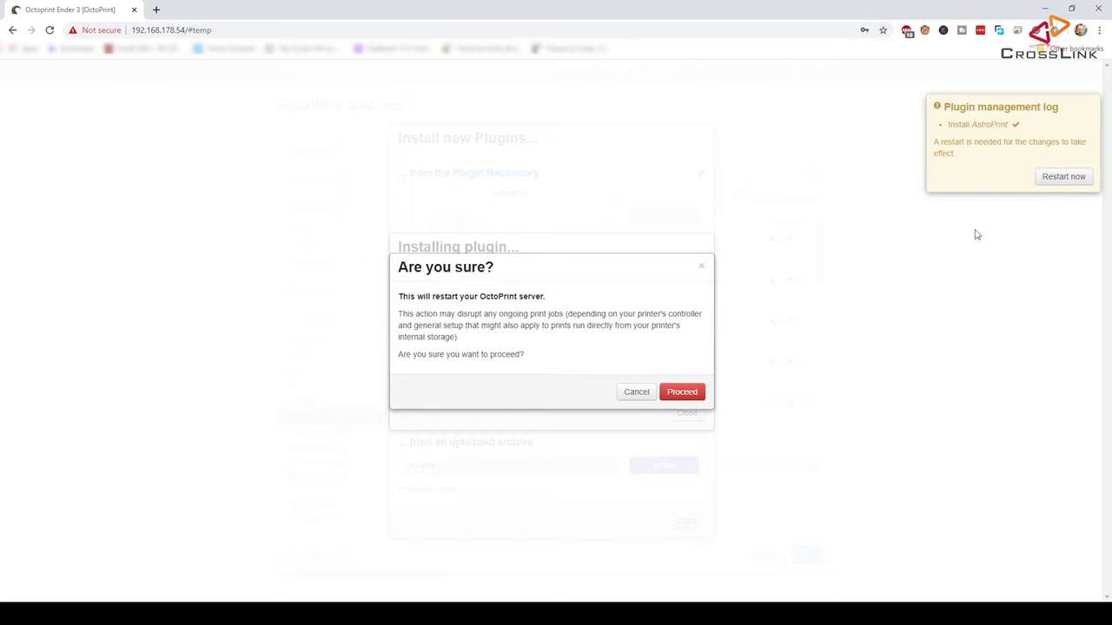
pyautogui.click(682, 392)
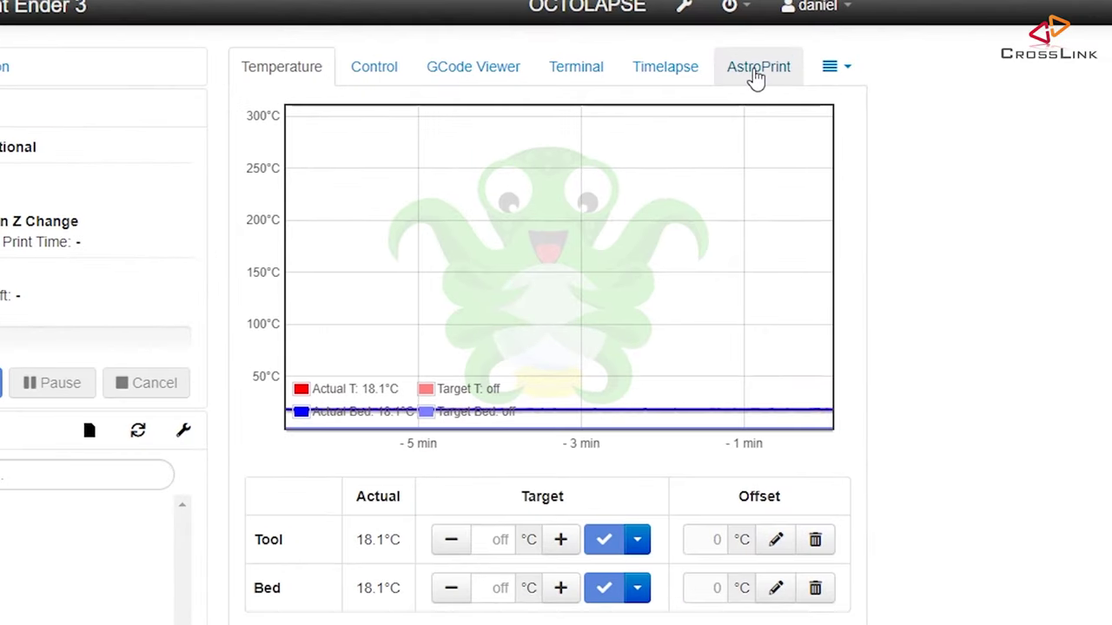
# Open OctoPrint's new AstroPrint tab and place the cursor in its Access Key field.
pyautogui.click(756, 77)
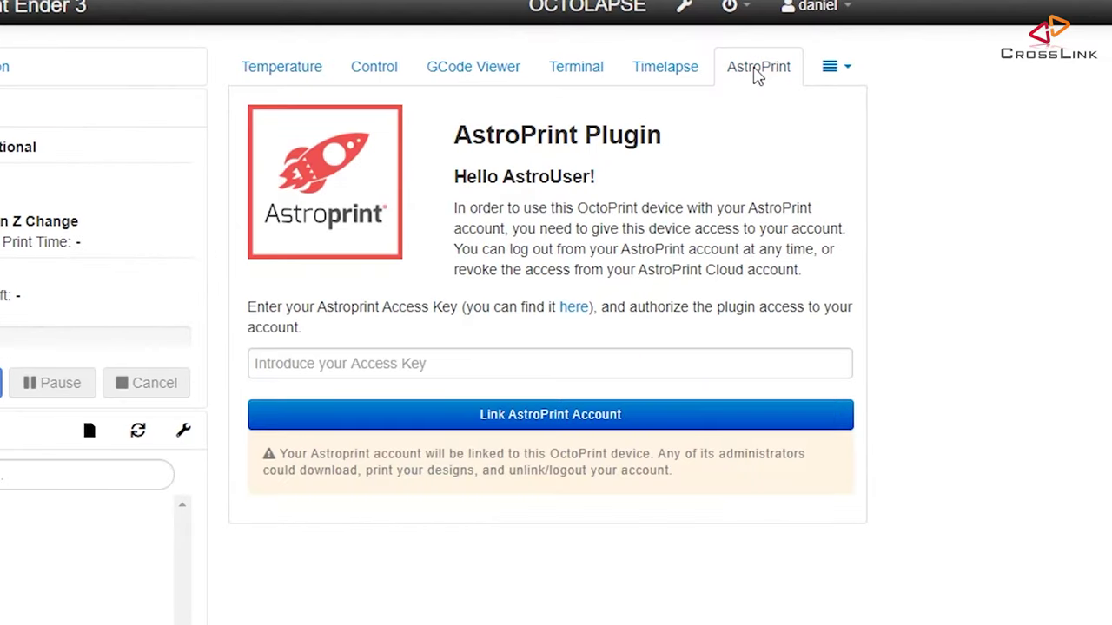
pyautogui.click(327, 365)
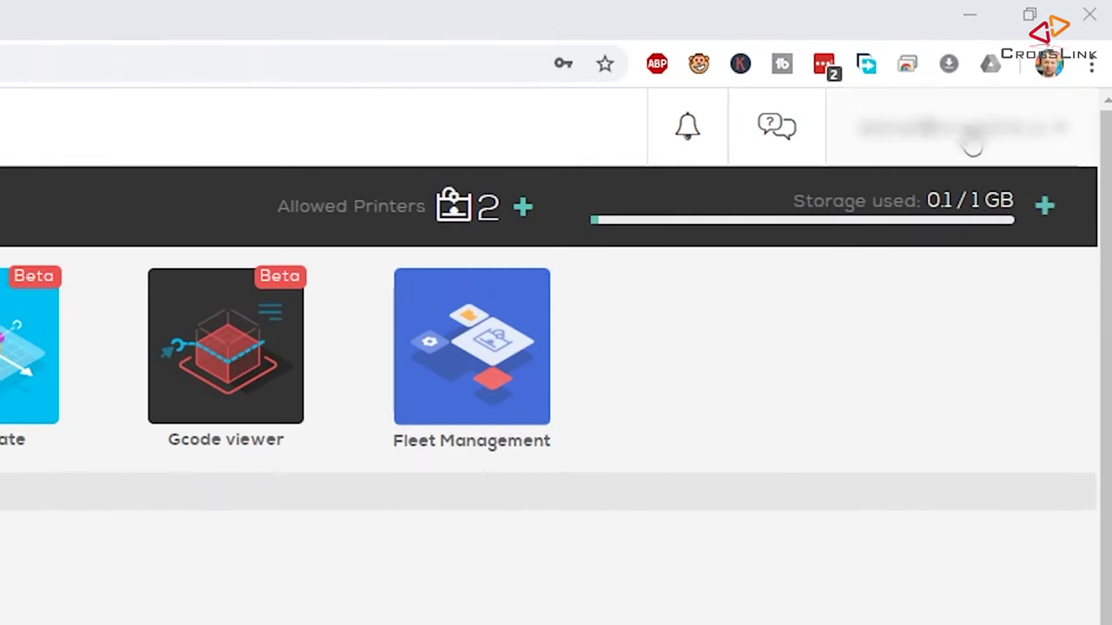
# Go to Account Settings from the account dropdown and copy the Access Key value.
pyautogui.click(1029, 148)
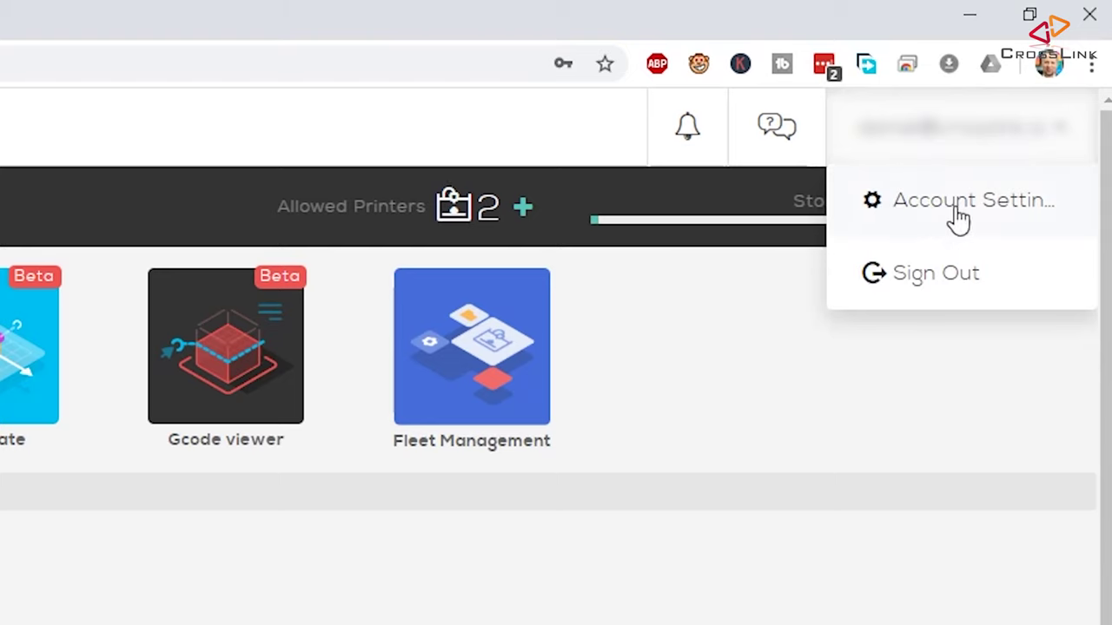
pyautogui.click(1012, 213)
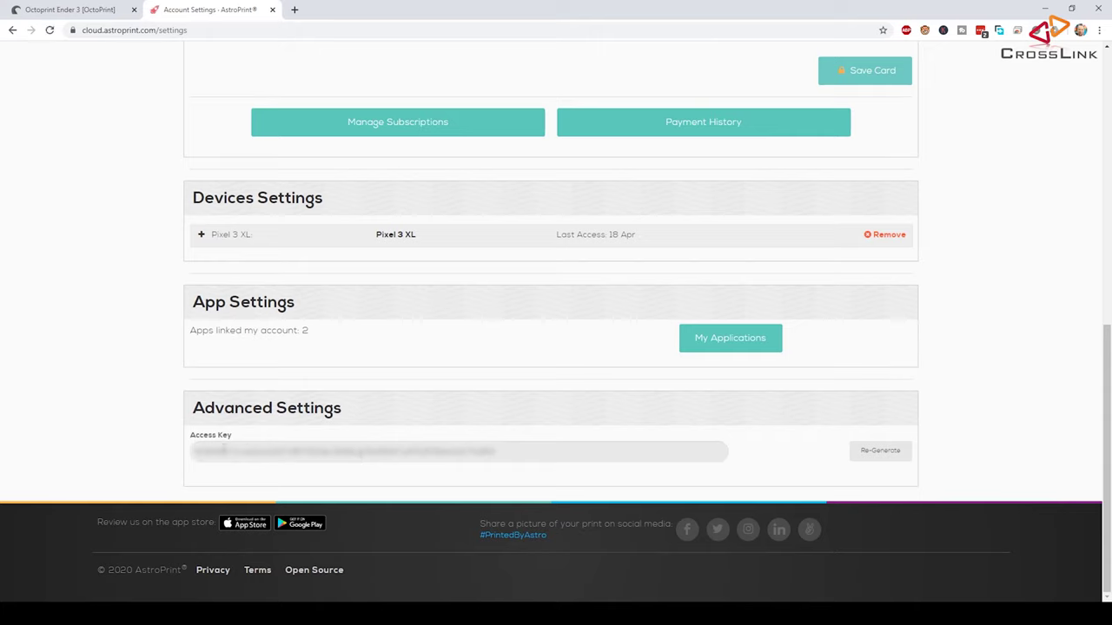
pyautogui.click(404, 459)
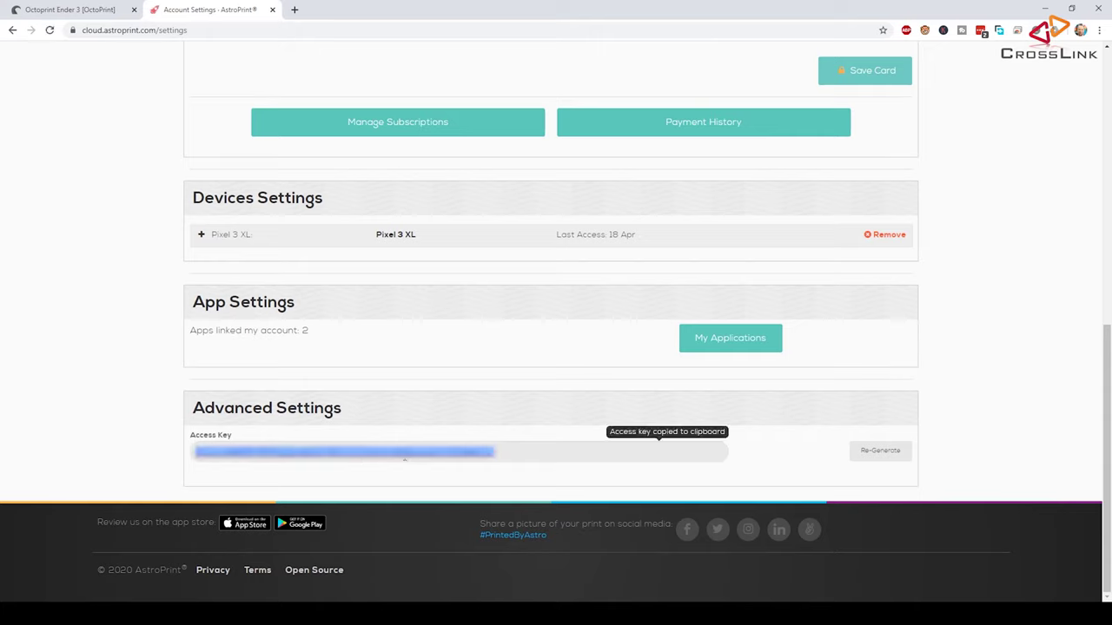
pyautogui.rightClick(414, 455)
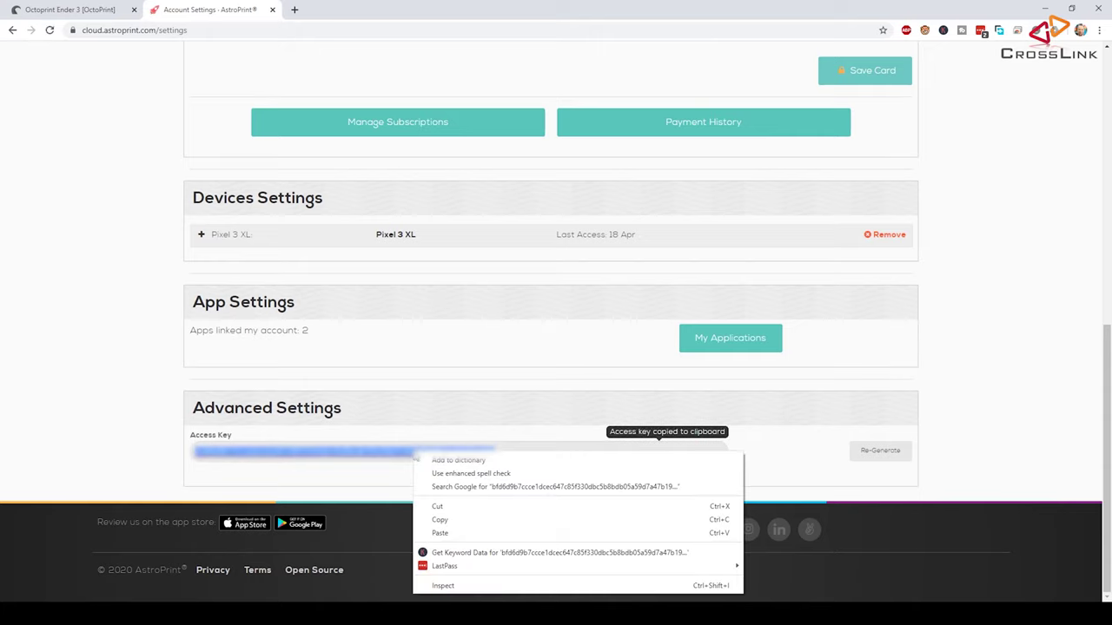
pyautogui.click(440, 520)
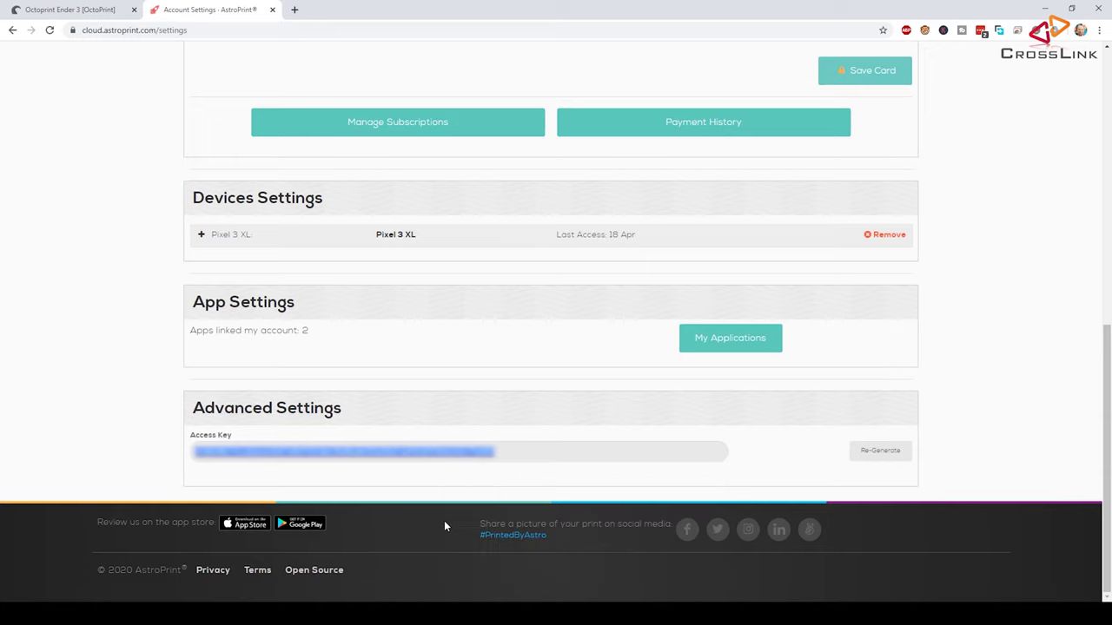
# Paste the access key into OctoPrint's AstroPrint panel, link the account, and authorize the request.
pyautogui.hotkey('ctrl', 'shift', 'Tab')
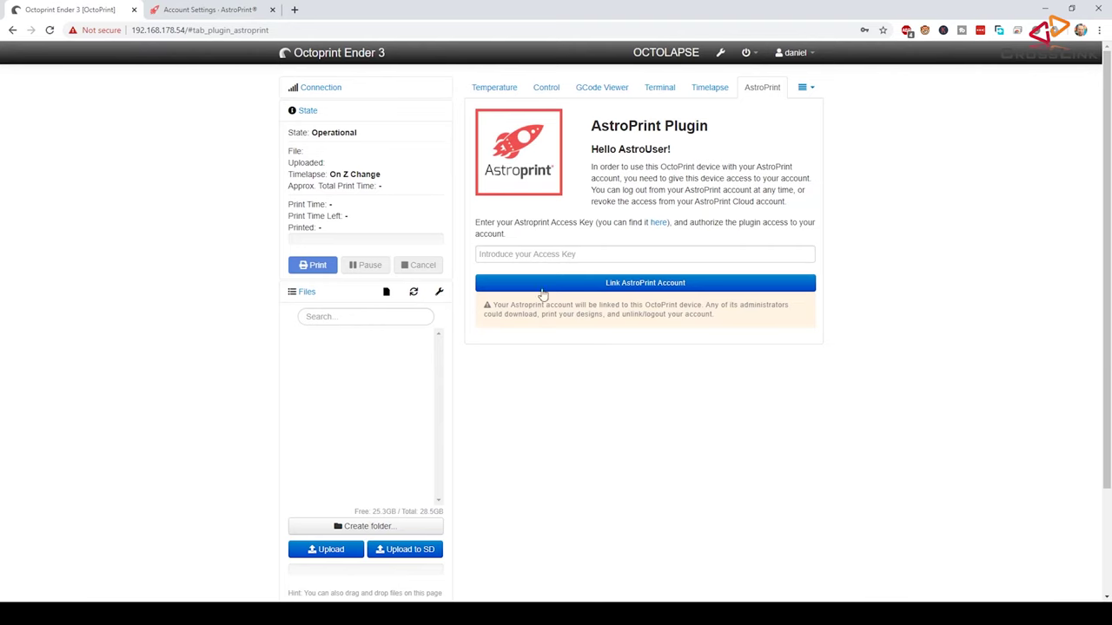
pyautogui.click(511, 259)
pyautogui.rightClick(511, 260)
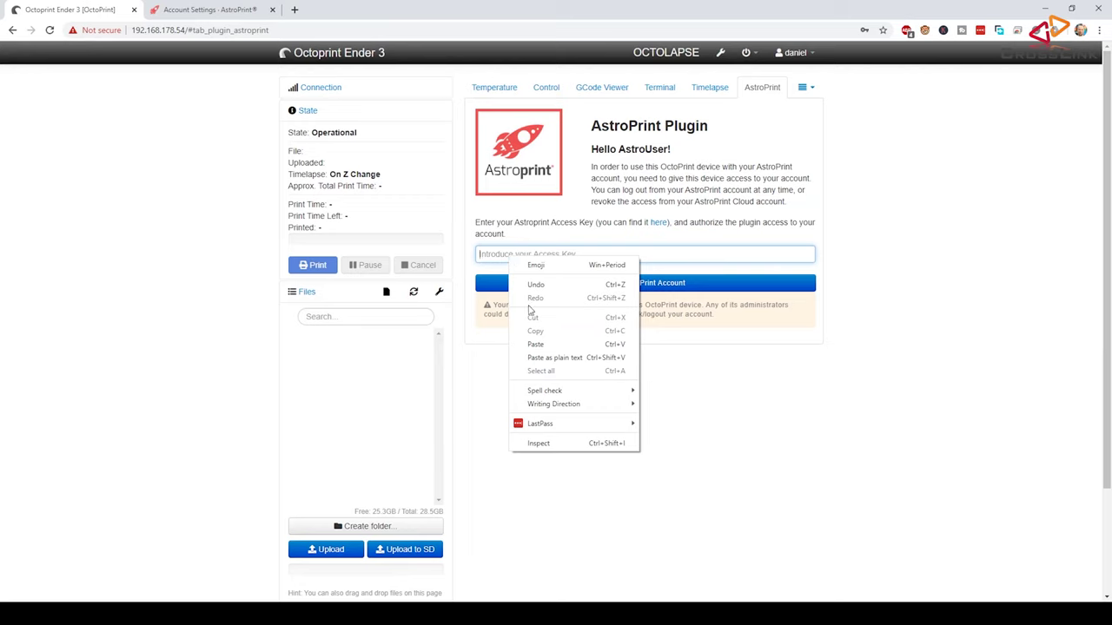
pyautogui.click(534, 345)
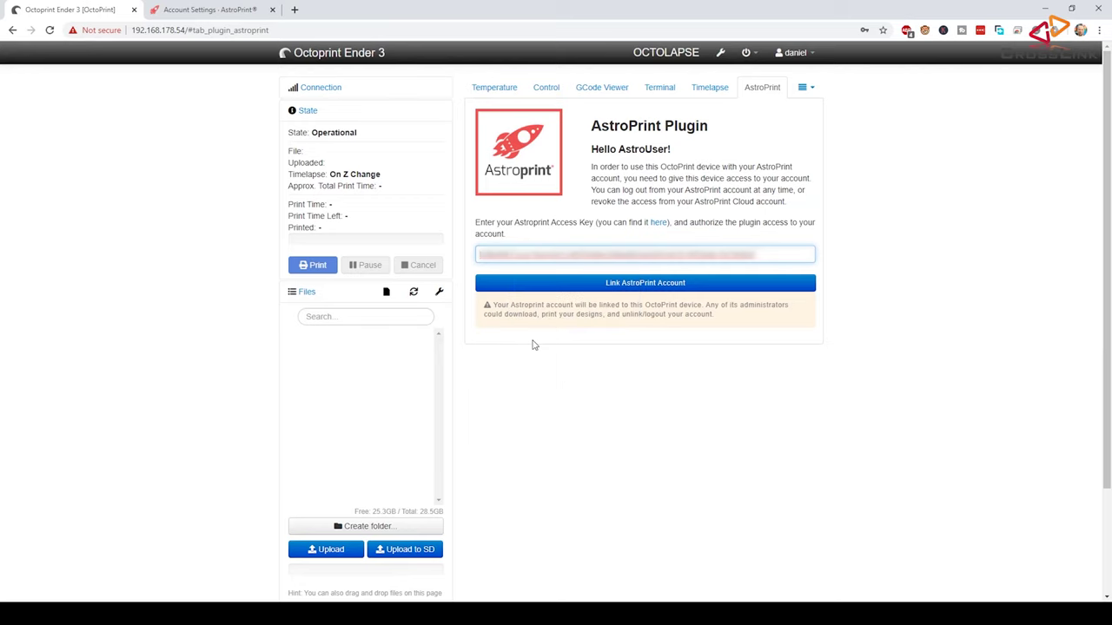
pyautogui.click(658, 287)
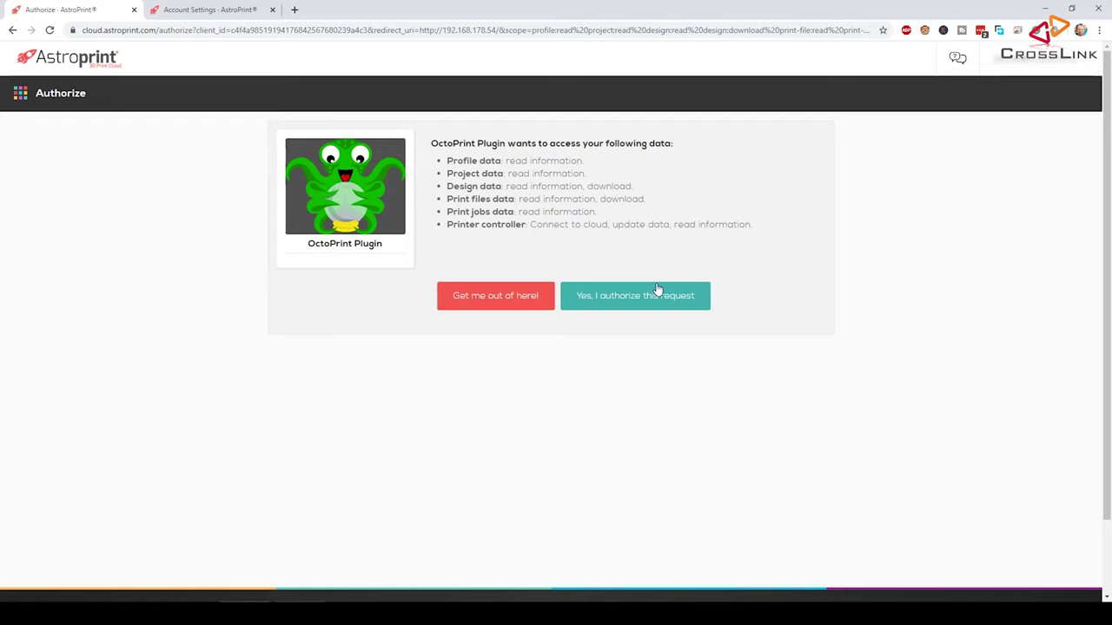
pyautogui.click(636, 301)
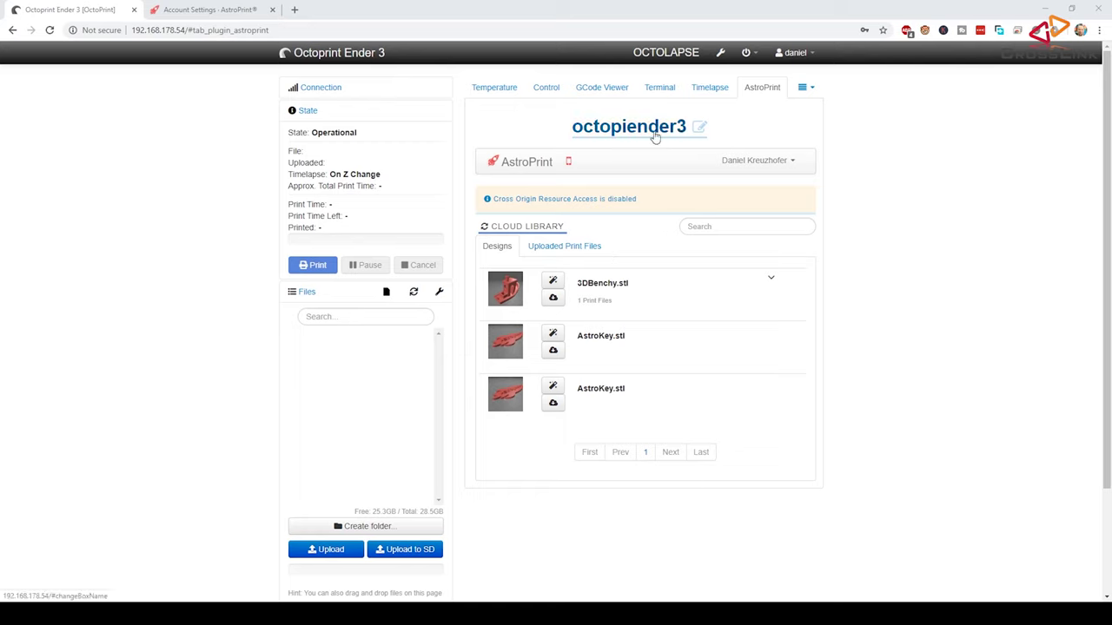
# Start renaming the box octopiender3, typing 'E' over the selected old name.
pyautogui.click(701, 129)
pyautogui.moveTo(552, 328); pyautogui.dragTo(484, 340)
pyautogui.write('E')
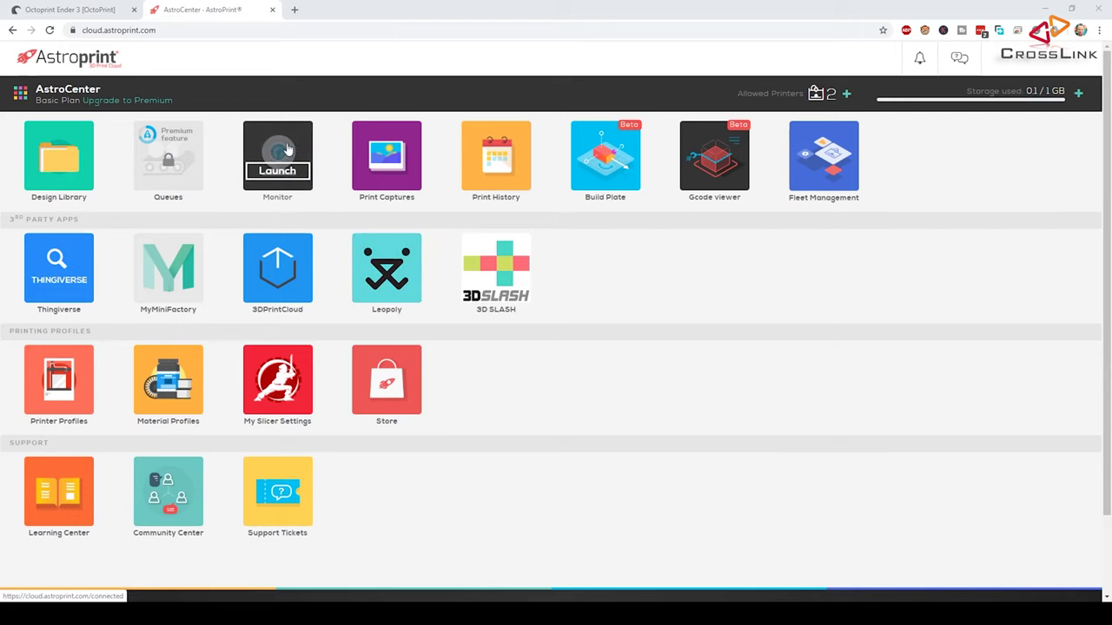
pyautogui.click(278, 152)
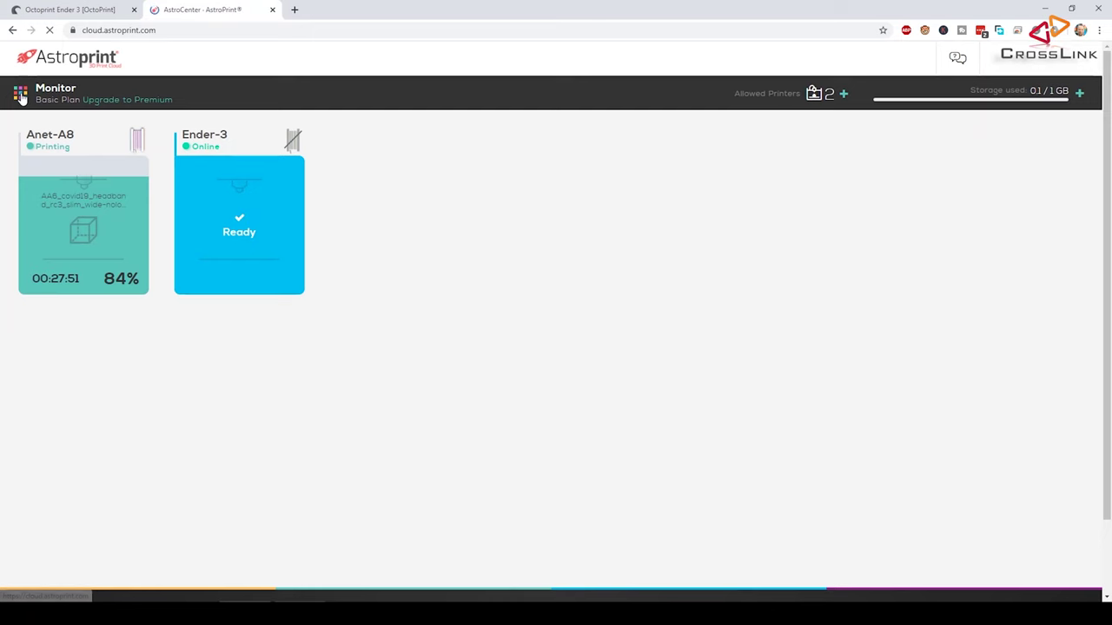
pyautogui.click(19, 93)
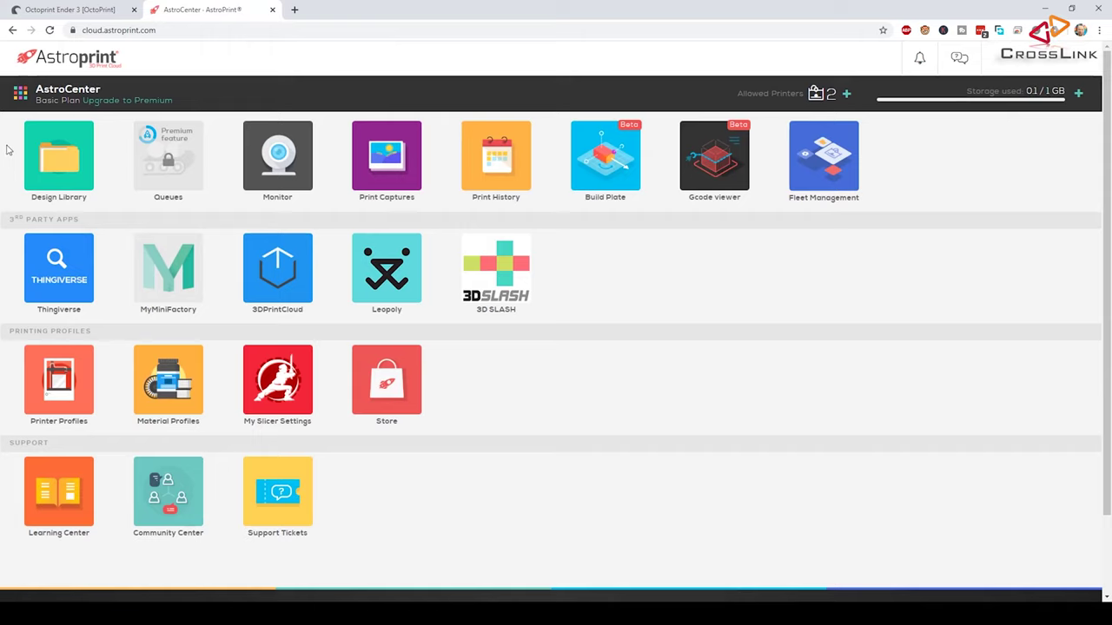
pyautogui.moveTo(68, 158)
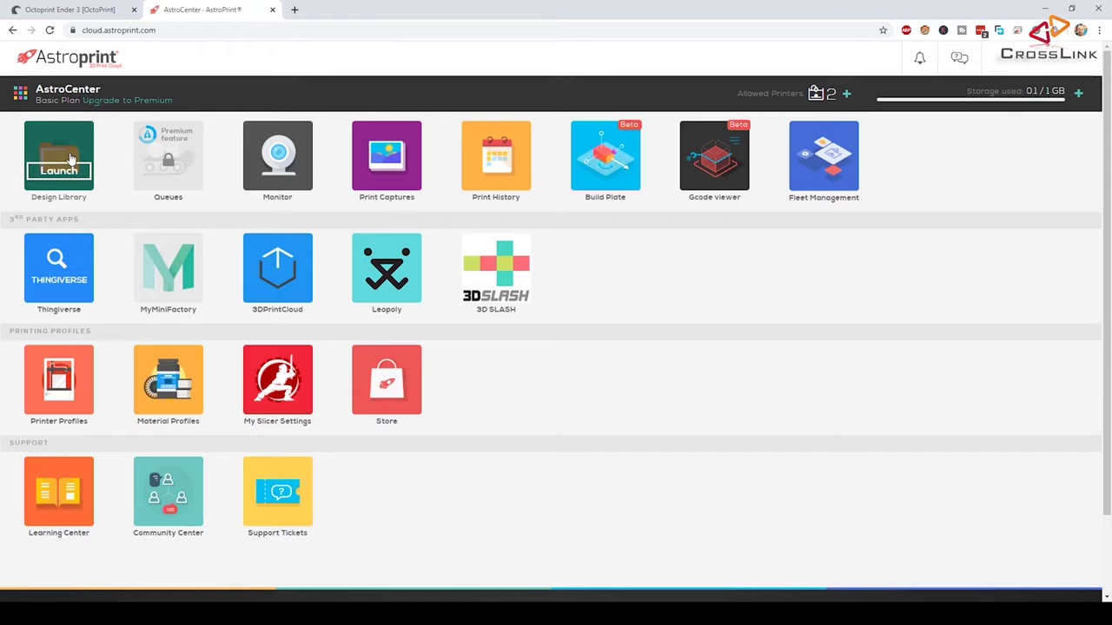
# Upload the 3DBenchy file through the Design Library's Upload Files and open 3DBenchy.stl.
pyautogui.click(68, 161)
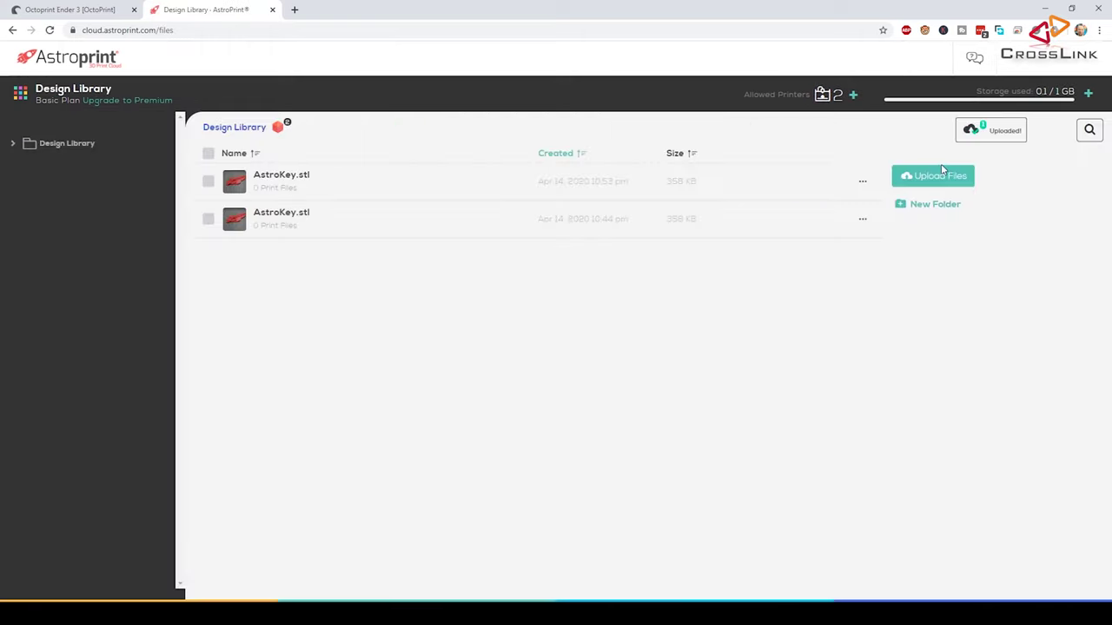
pyautogui.click(939, 179)
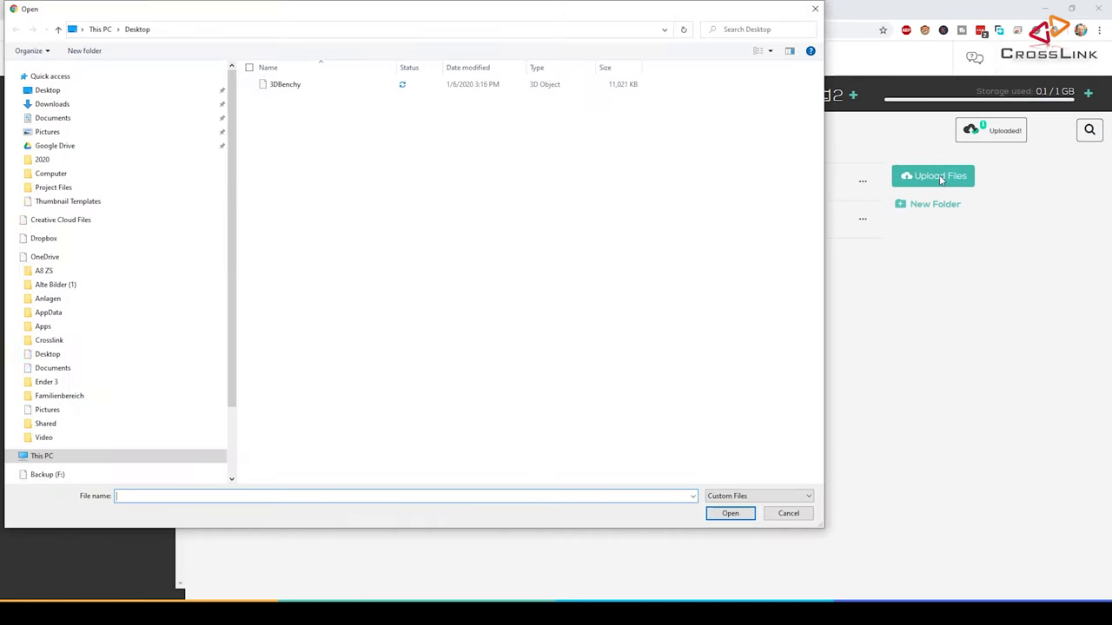
pyautogui.click(275, 84)
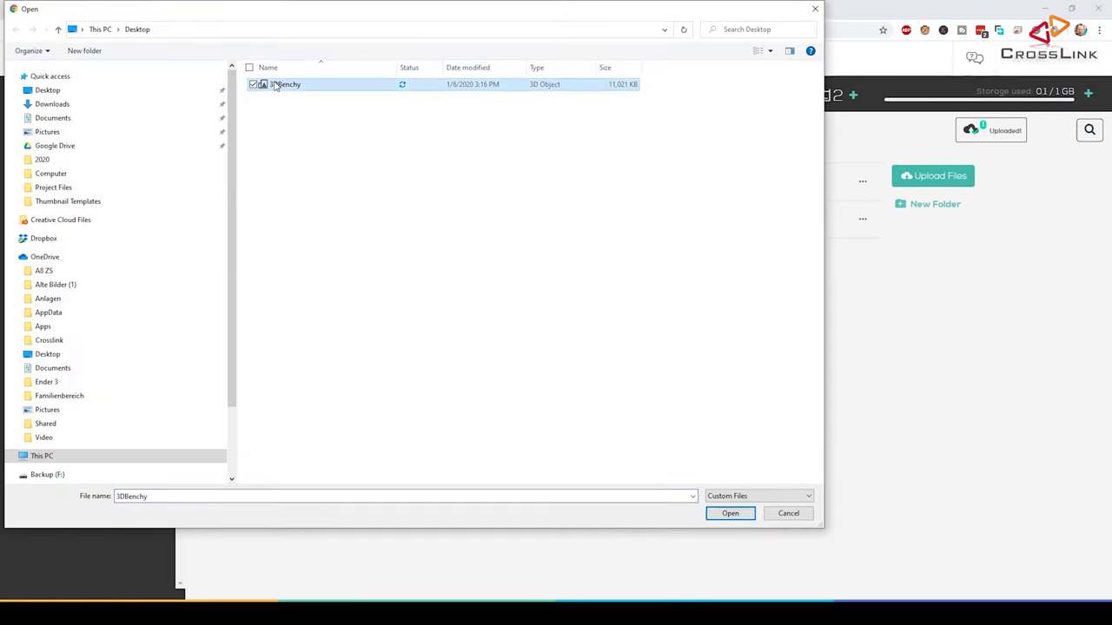
pyautogui.click(732, 515)
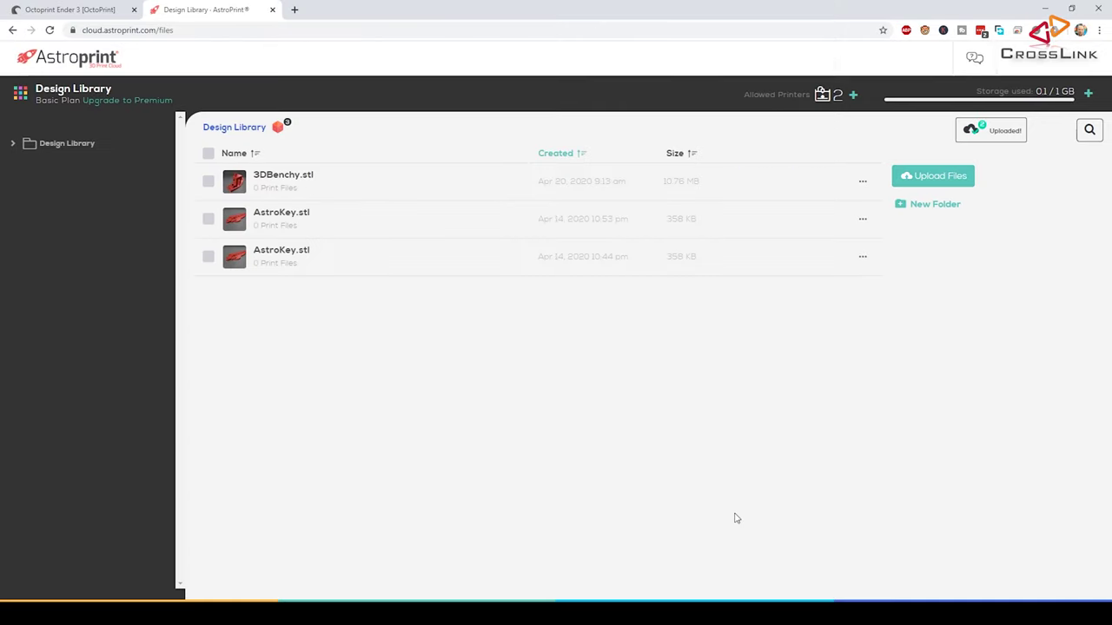
pyautogui.click(274, 181)
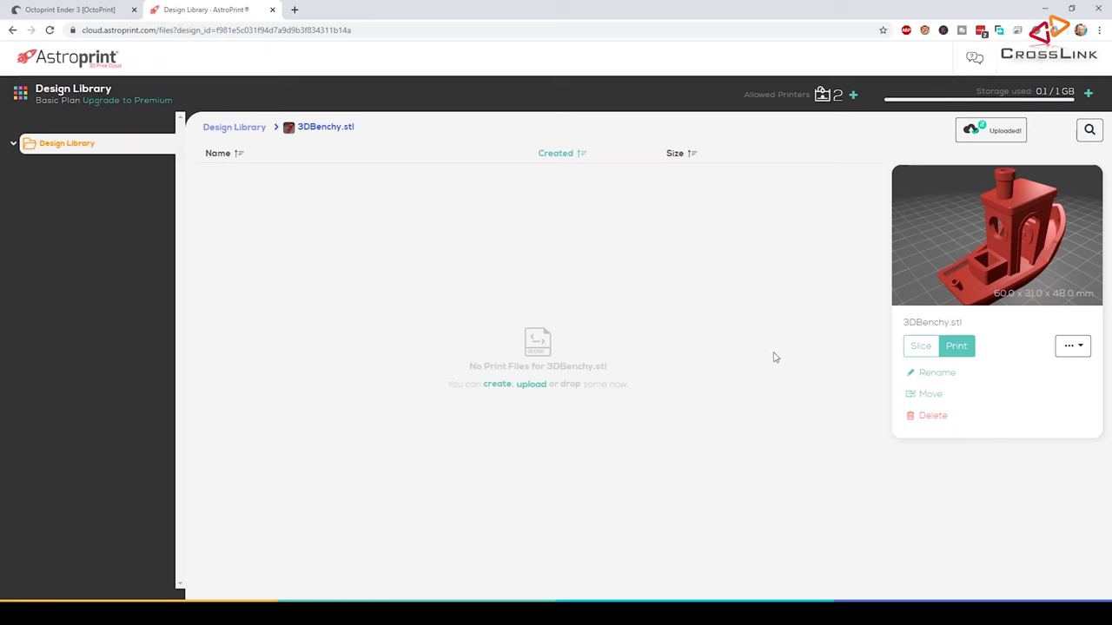
# Start a print of 3DBenchy and add the Creality 3D Ender-3 as its printer profile.
pyautogui.click(956, 346)
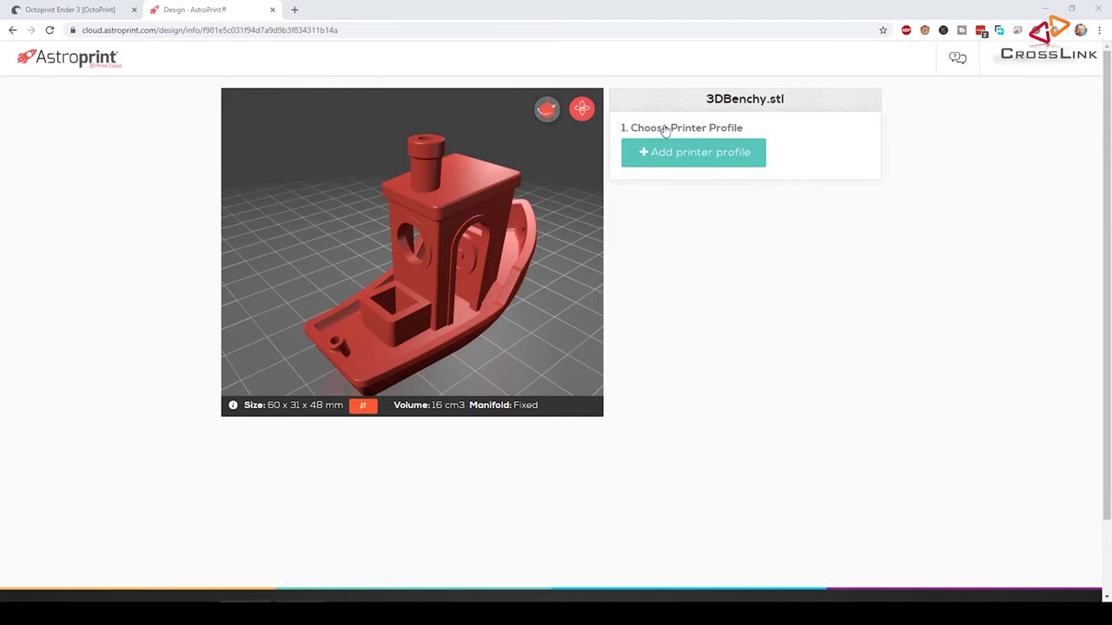
pyautogui.click(683, 156)
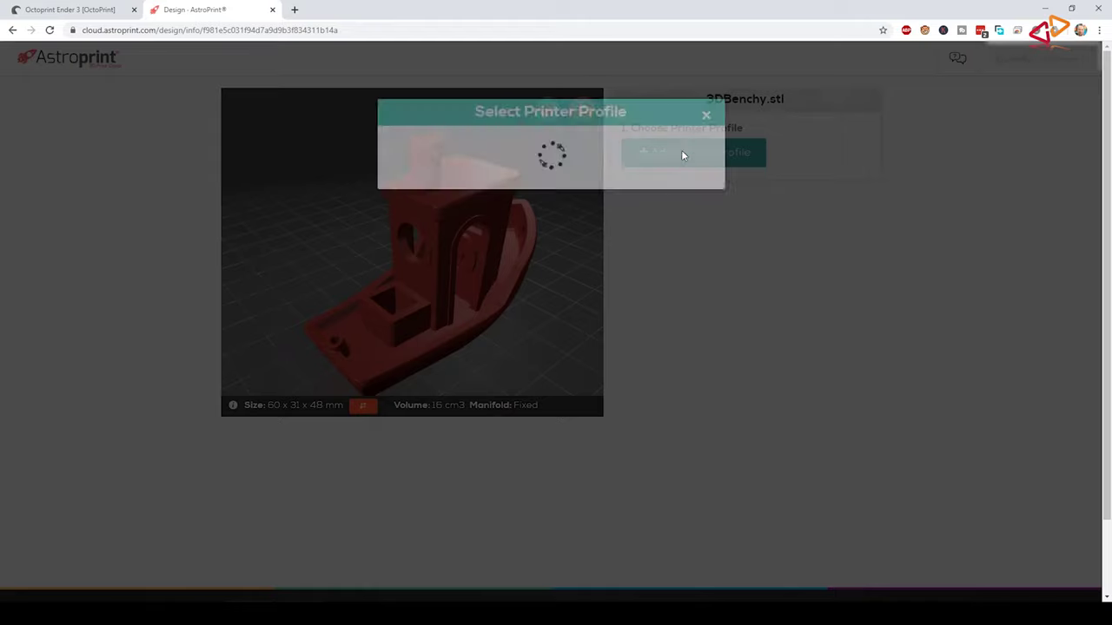
pyautogui.click(491, 167)
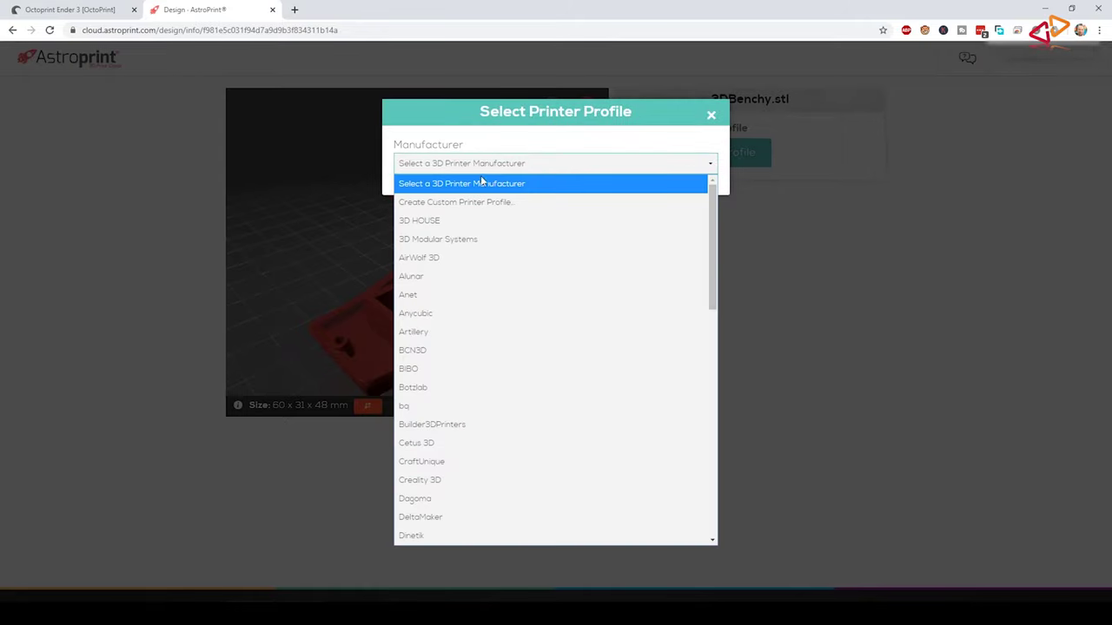
pyautogui.click(426, 479)
pyautogui.click(456, 217)
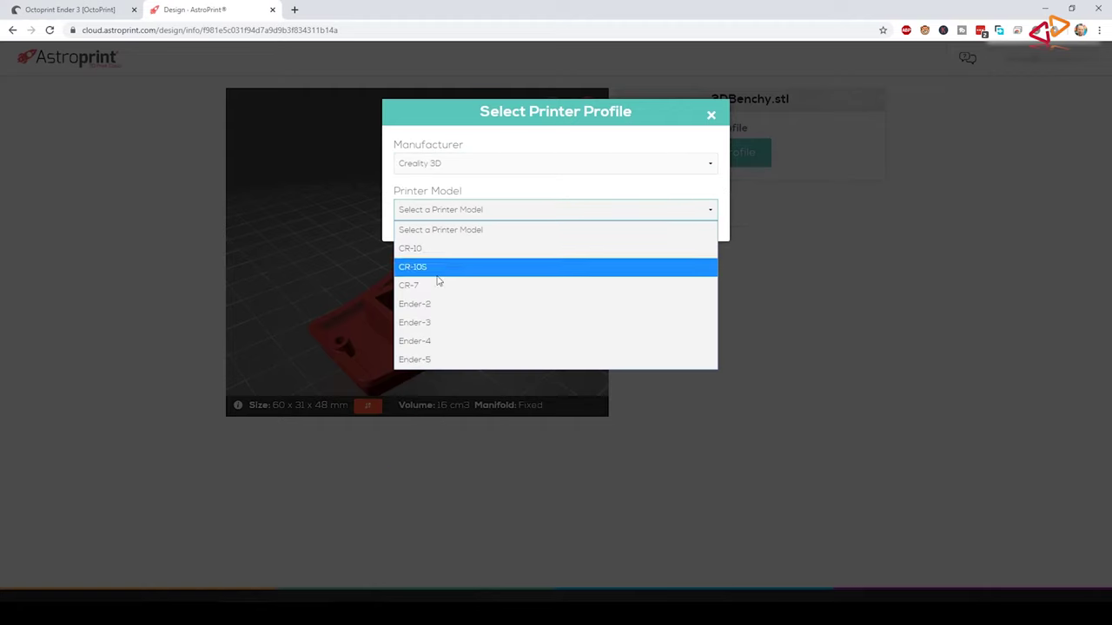
pyautogui.click(425, 327)
pyautogui.click(561, 264)
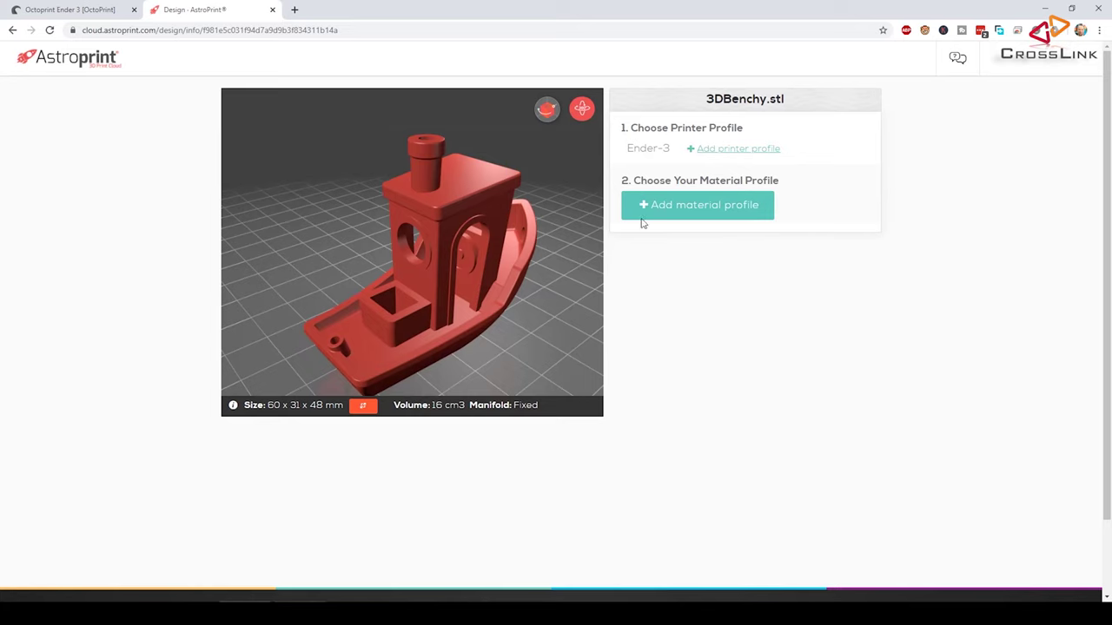
pyautogui.click(737, 148)
pyautogui.click(493, 171)
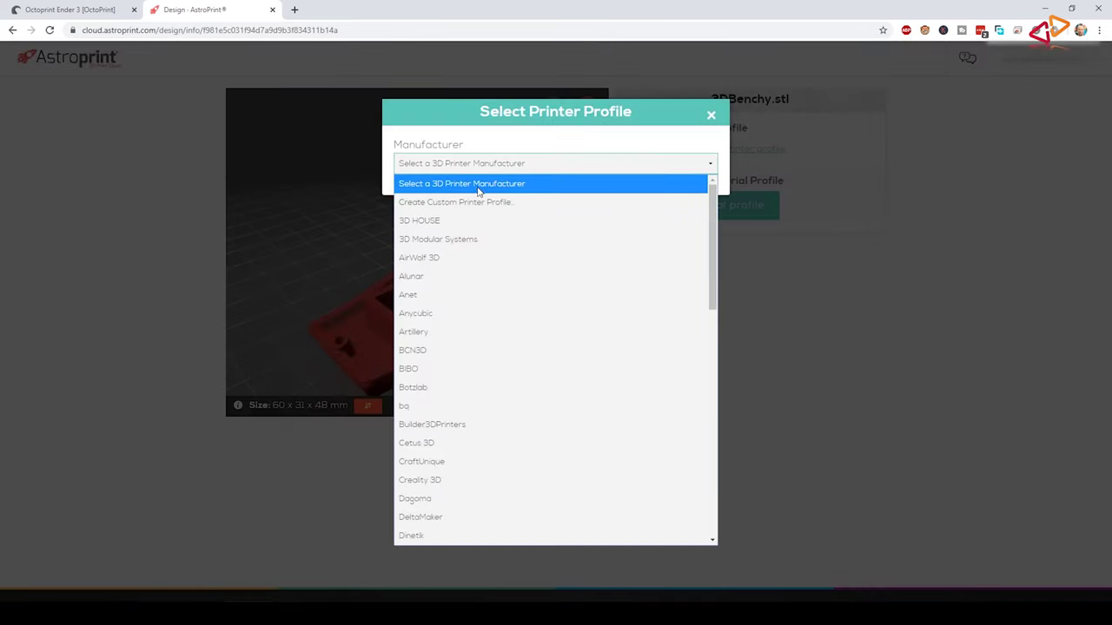
pyautogui.click(468, 203)
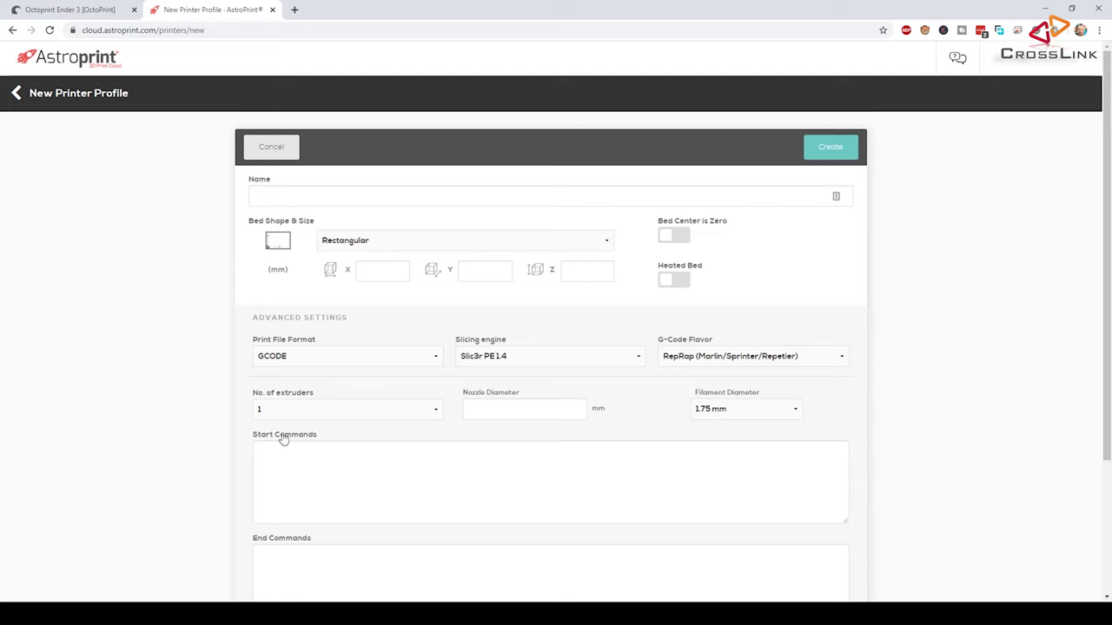
pyautogui.click(439, 360)
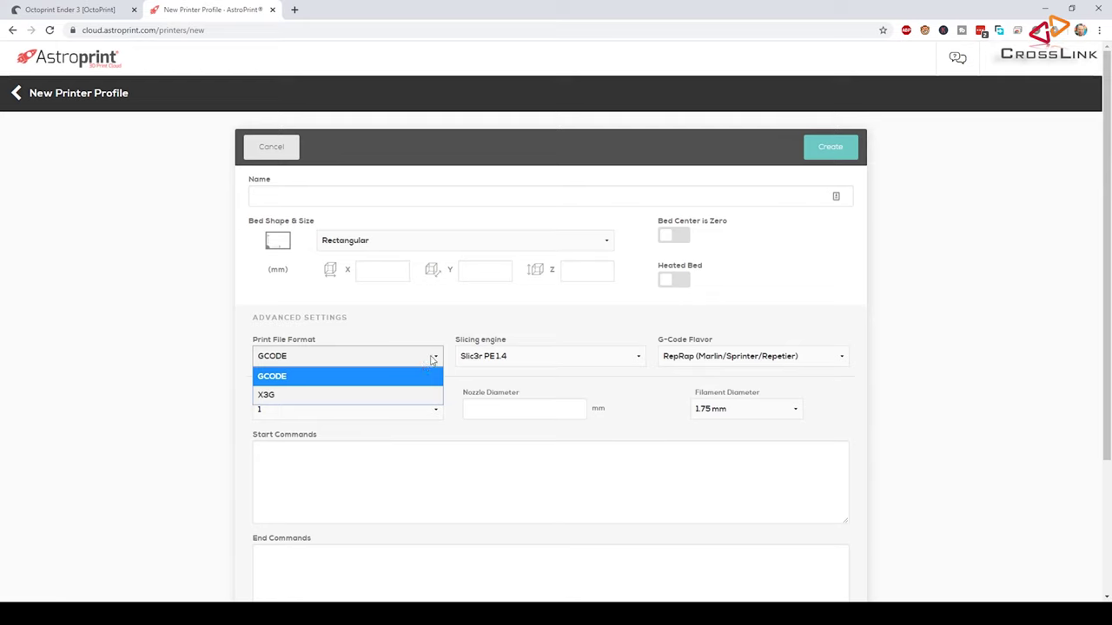
pyautogui.click(432, 359)
pyautogui.click(513, 357)
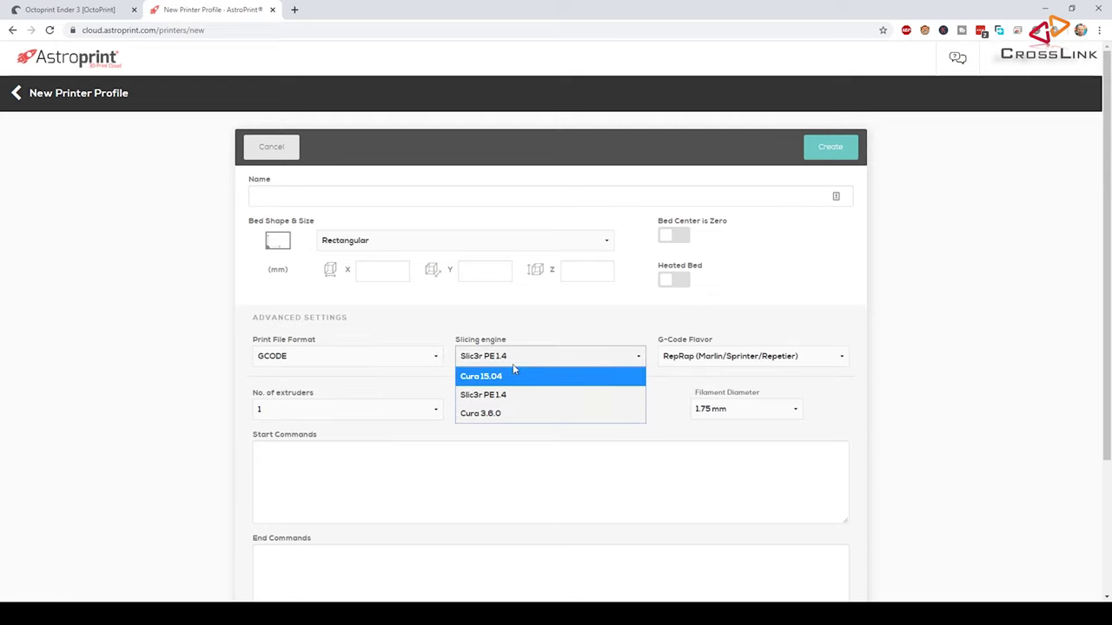
pyautogui.click(533, 337)
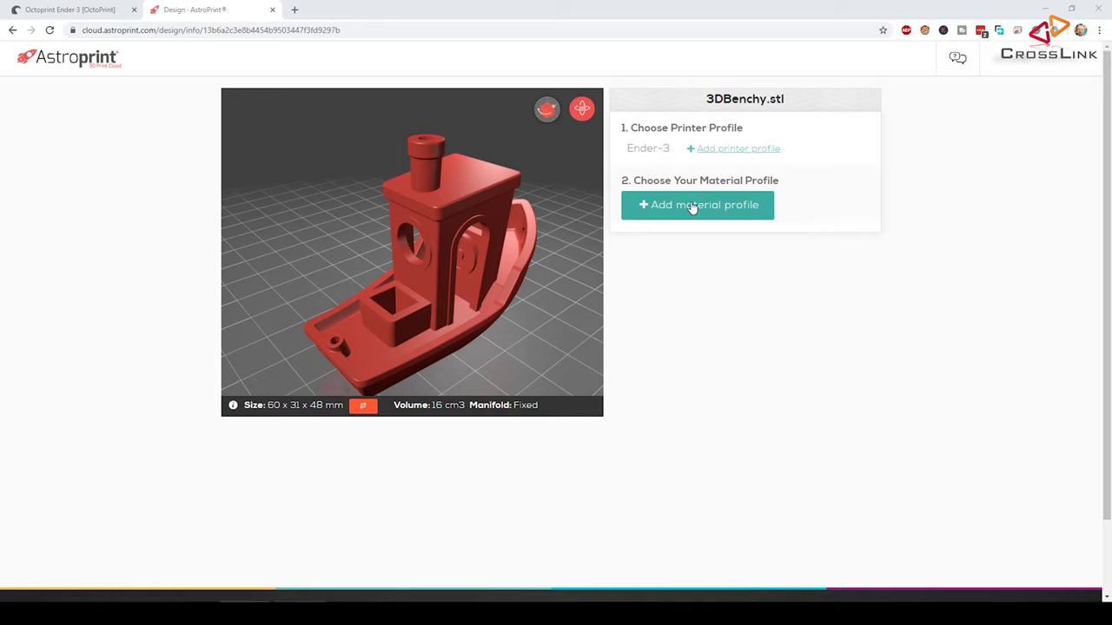
# Create a custom material profile named Das Filament PLA with extruder 215 °C and bed 60 °C.
pyautogui.click(660, 205)
pyautogui.click(542, 165)
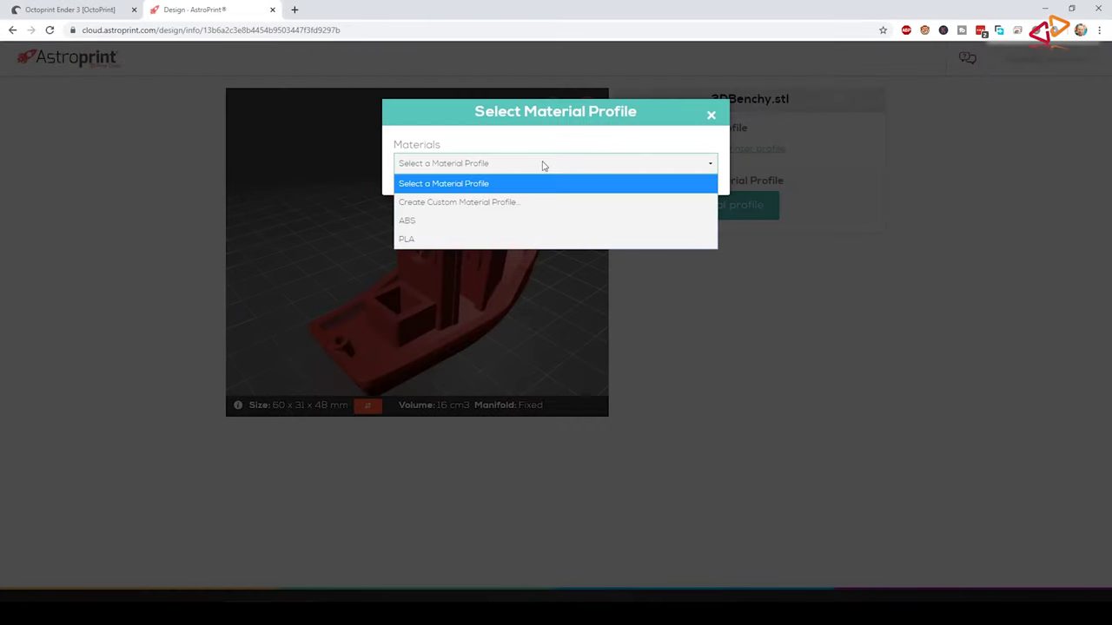
pyautogui.click(469, 203)
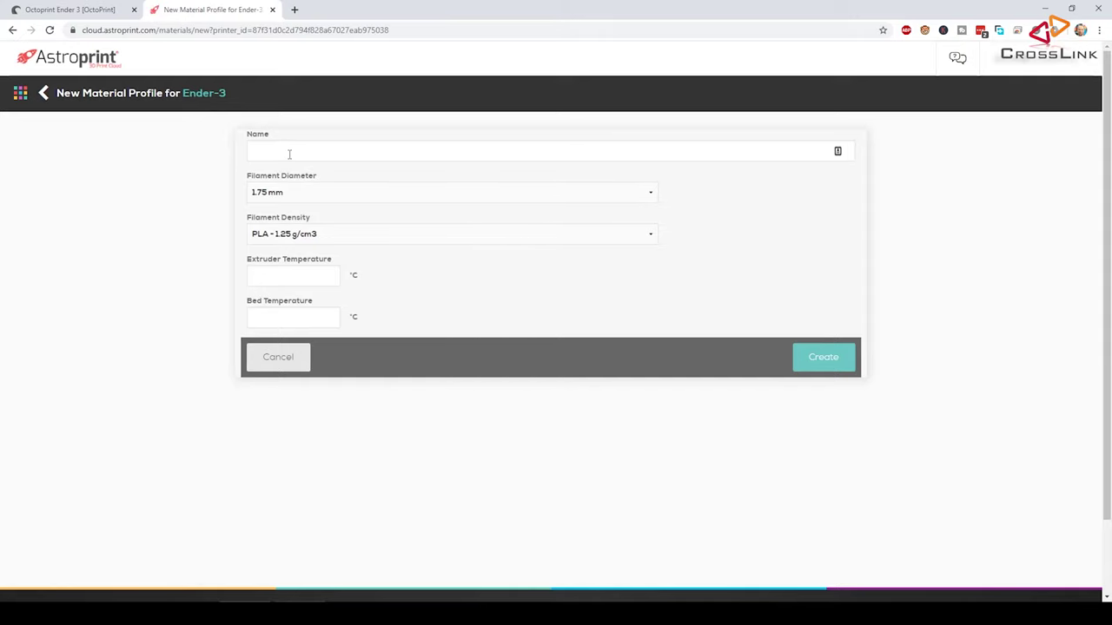
pyautogui.click(288, 152)
pyautogui.write('Das Filament PLA')
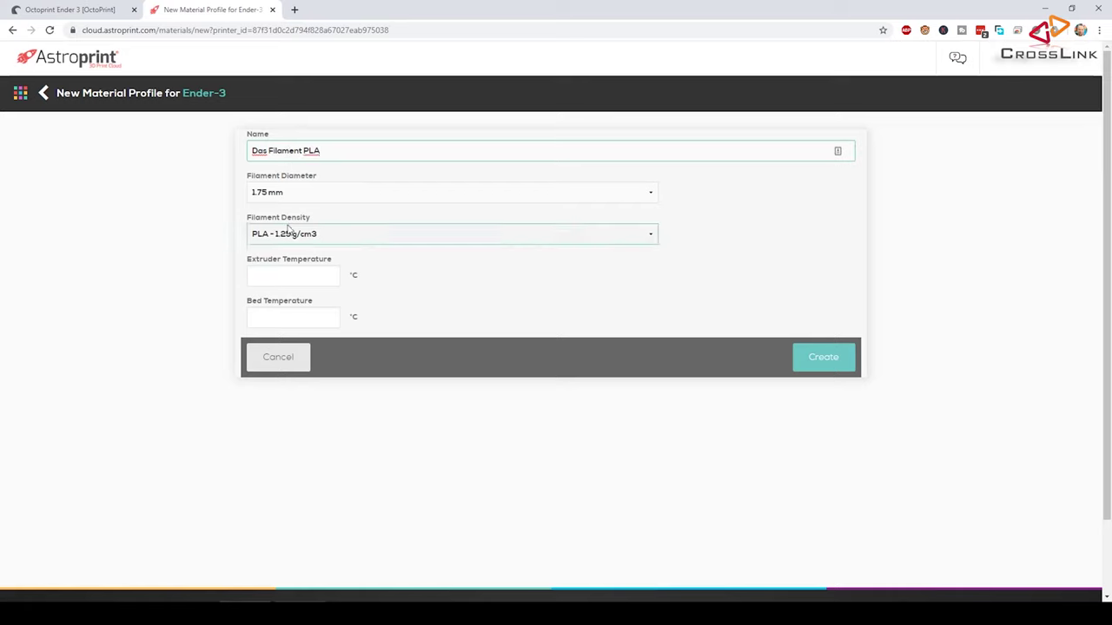
pyautogui.click(270, 276)
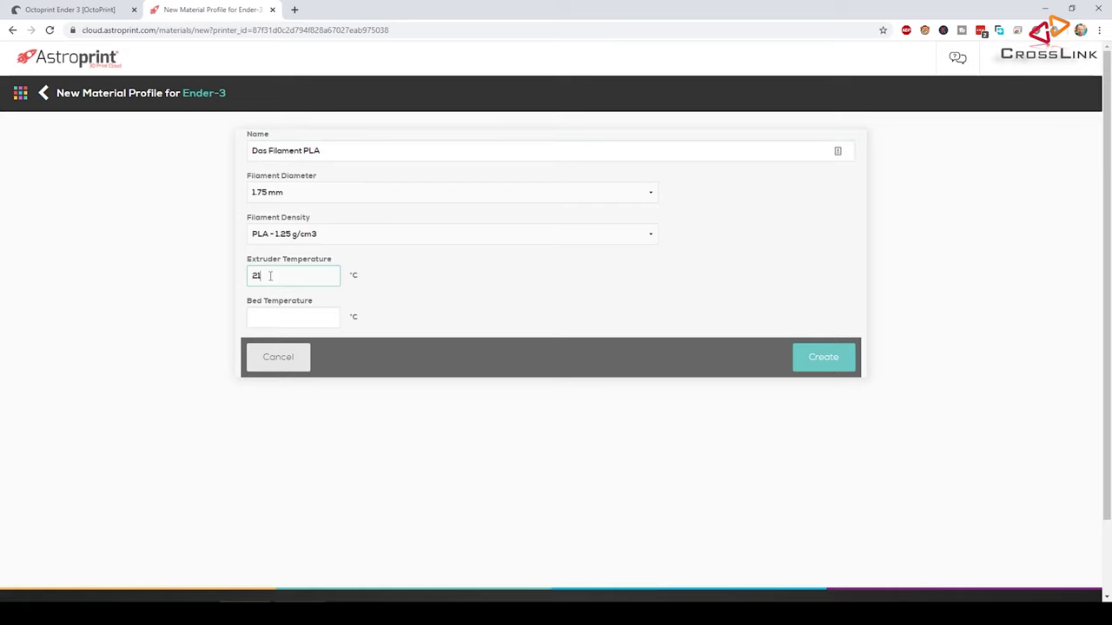
pyautogui.click(276, 320)
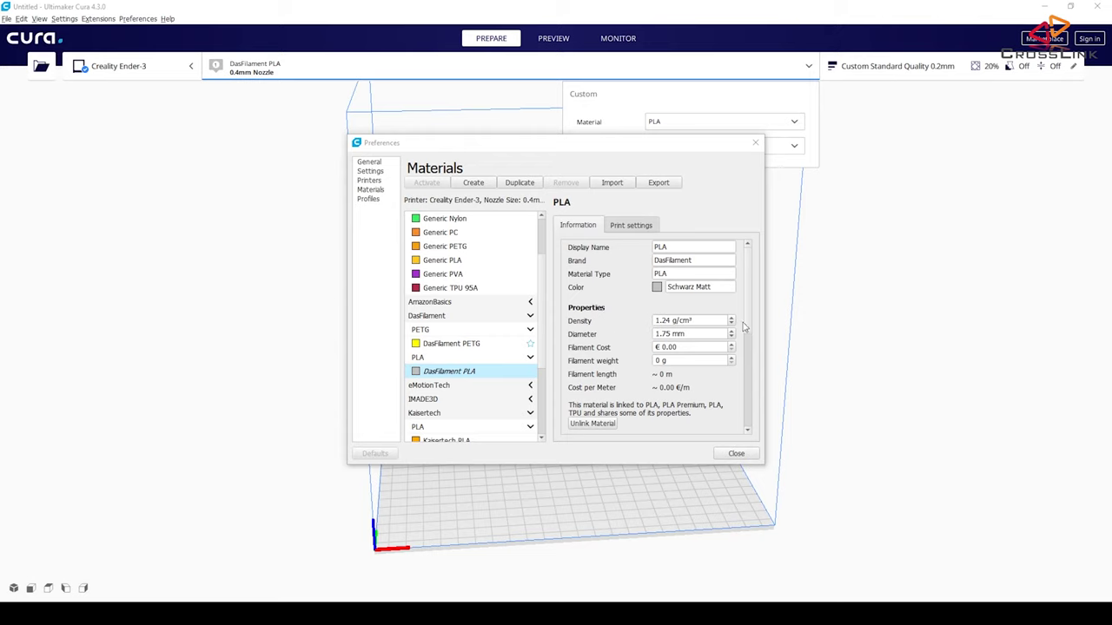
# Show the Print settings tab for DasFilament PLA in Cura's Materials preferences.
pyautogui.click(636, 228)
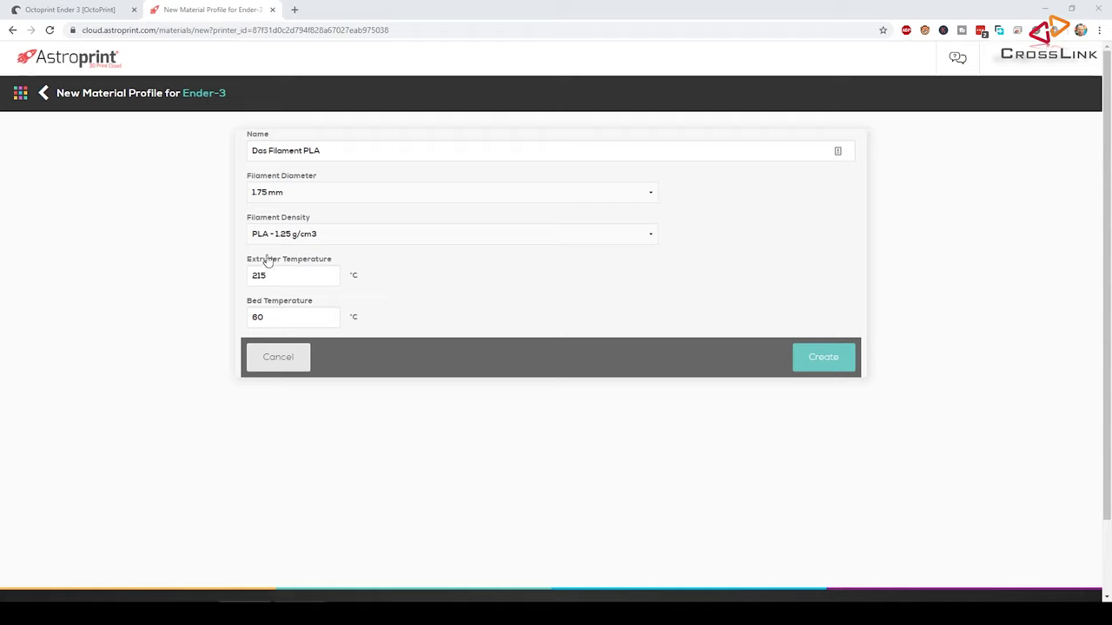
# Confirm the 215° extruder and 60° bed temperatures, disable platform adhesion, and slice 3DBenchy.
pyautogui.doubleClick(277, 275)
pyautogui.doubleClick(277, 317)
pyautogui.click(198, 333)
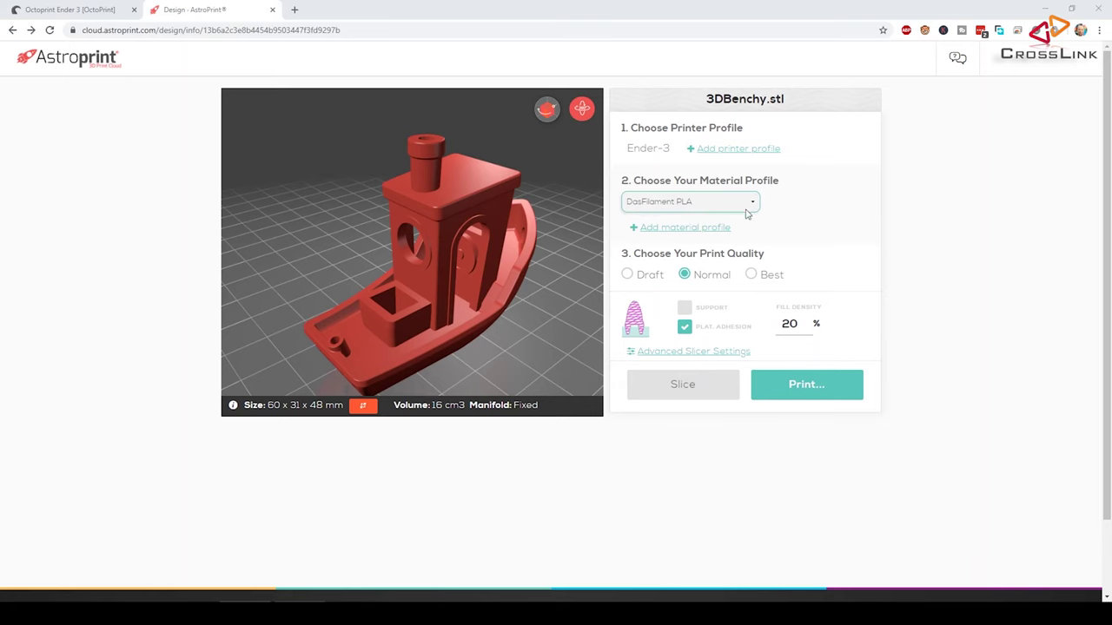
pyautogui.click(684, 330)
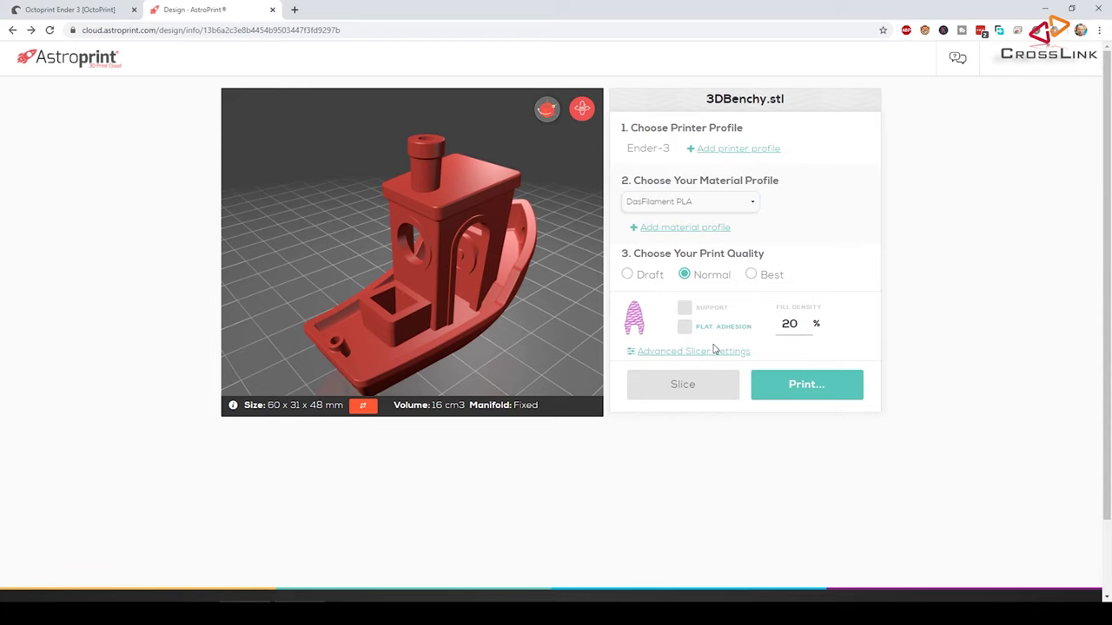
pyautogui.click(808, 390)
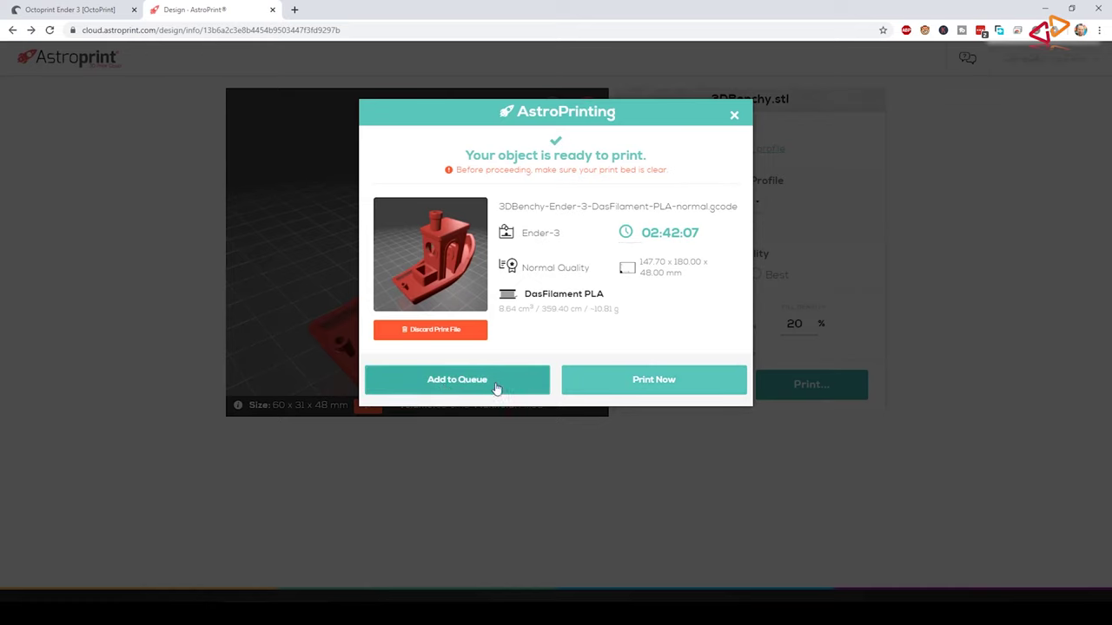
# Print the sliced 3DBenchy now, choosing the Ender-3 as the print destination.
pyautogui.click(667, 384)
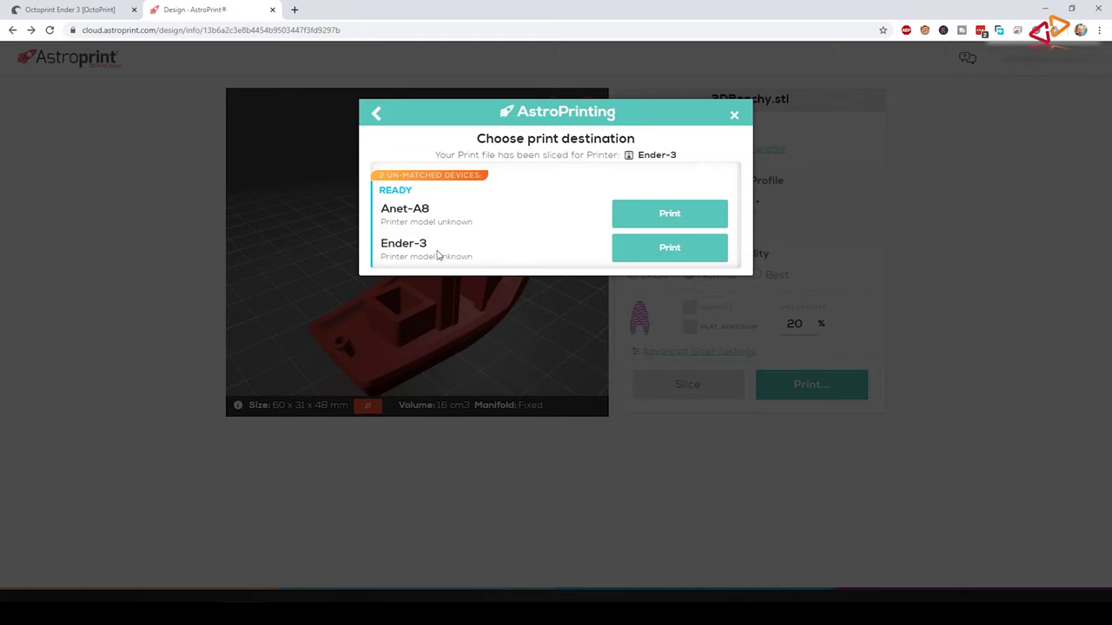
pyautogui.moveTo(386, 176); pyautogui.dragTo(443, 178)
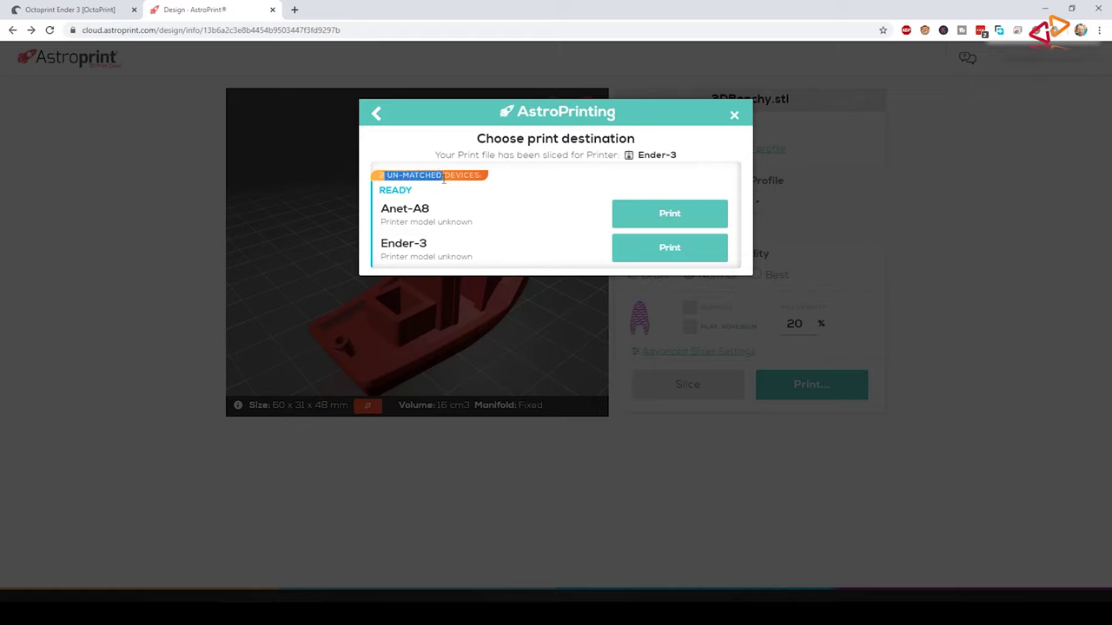
pyautogui.click(492, 258)
pyautogui.click(667, 250)
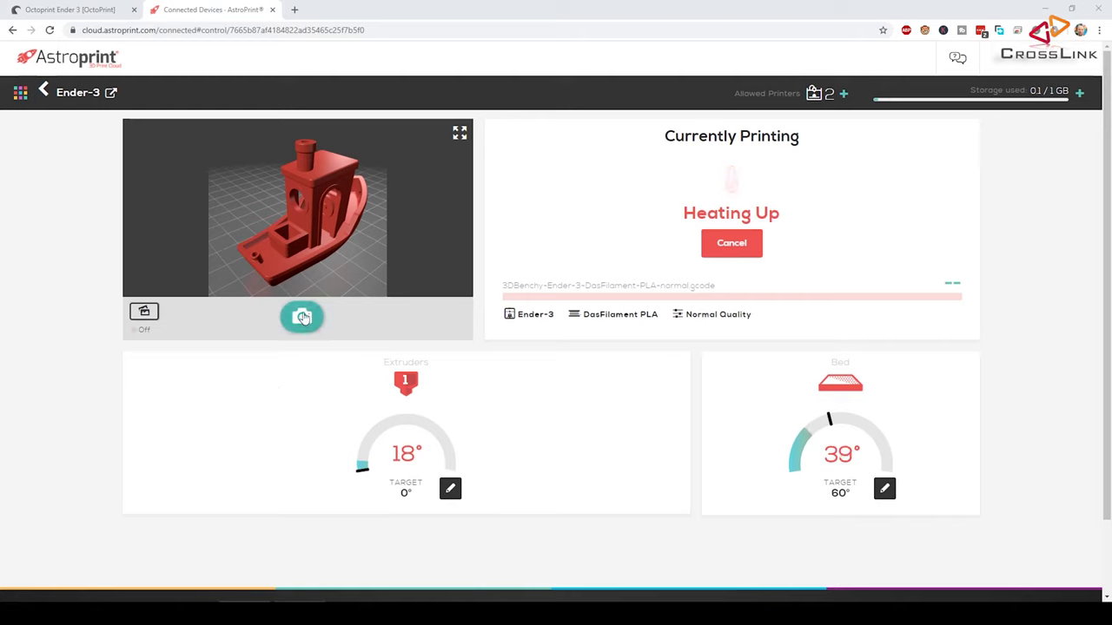
# Turn on the Ender-3 webcam view on the print monitoring page.
pyautogui.click(303, 318)
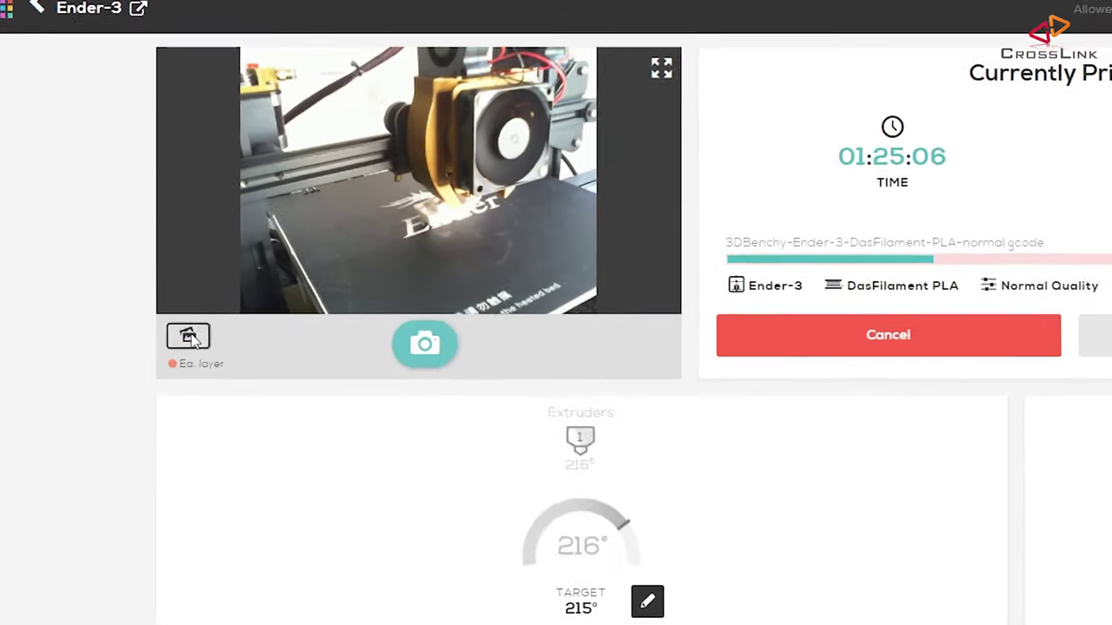
pyautogui.click(145, 311)
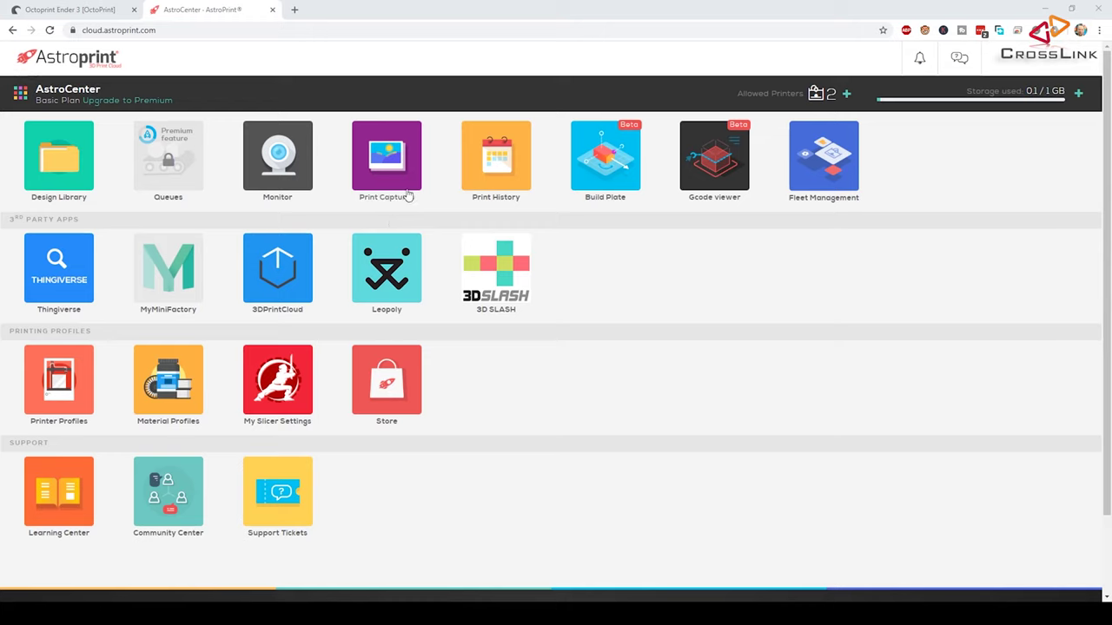
pyautogui.click(382, 139)
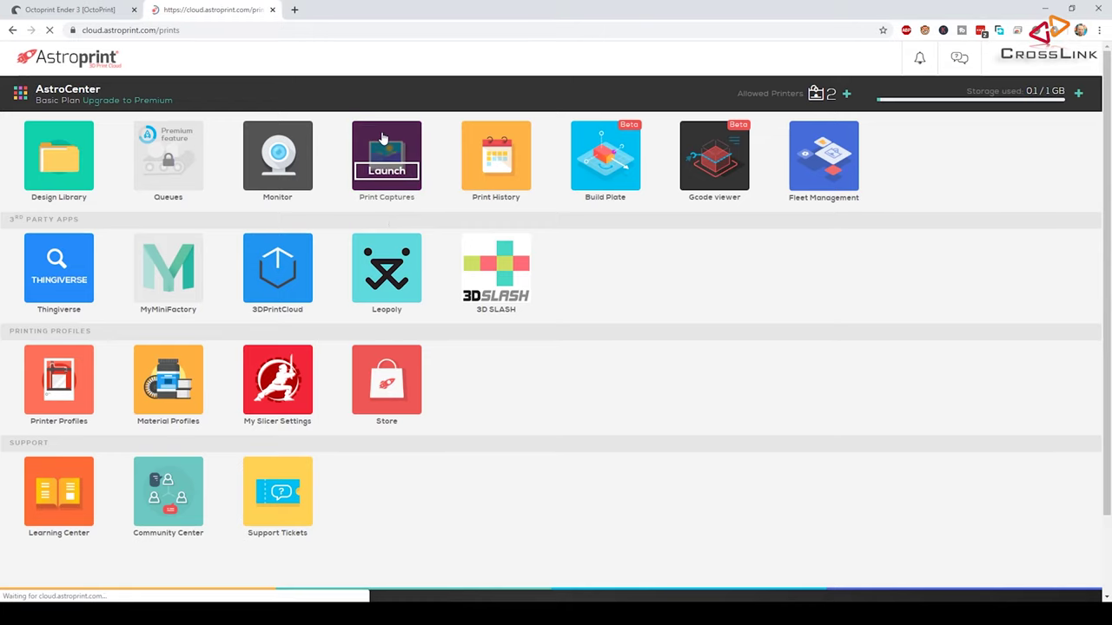
pyautogui.click(354, 145)
pyautogui.moveTo(360, 142)
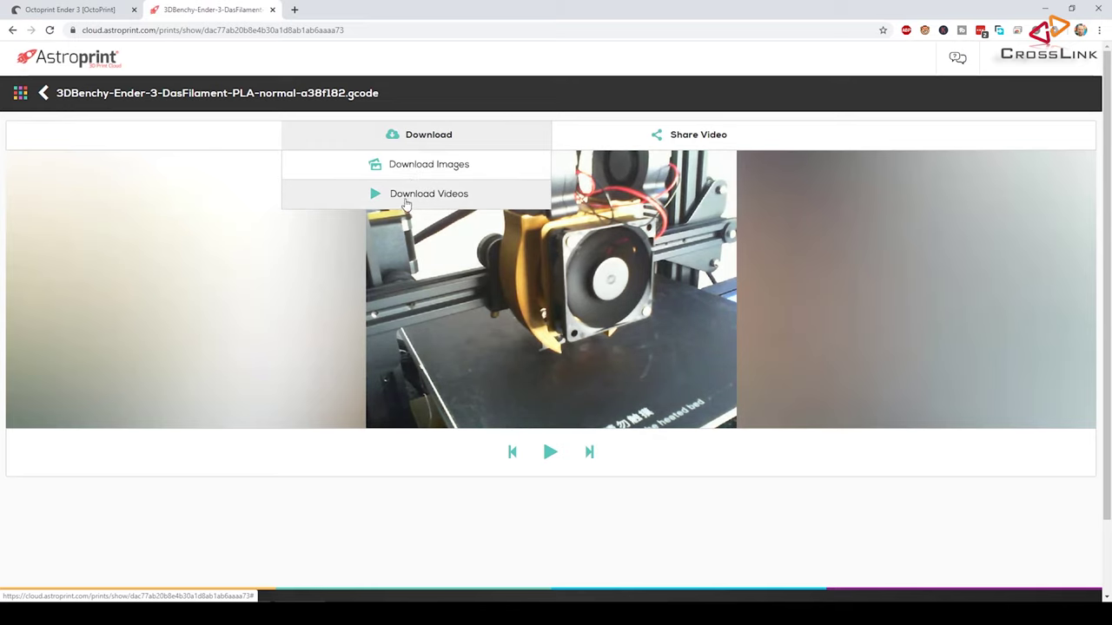
pyautogui.moveTo(655, 137)
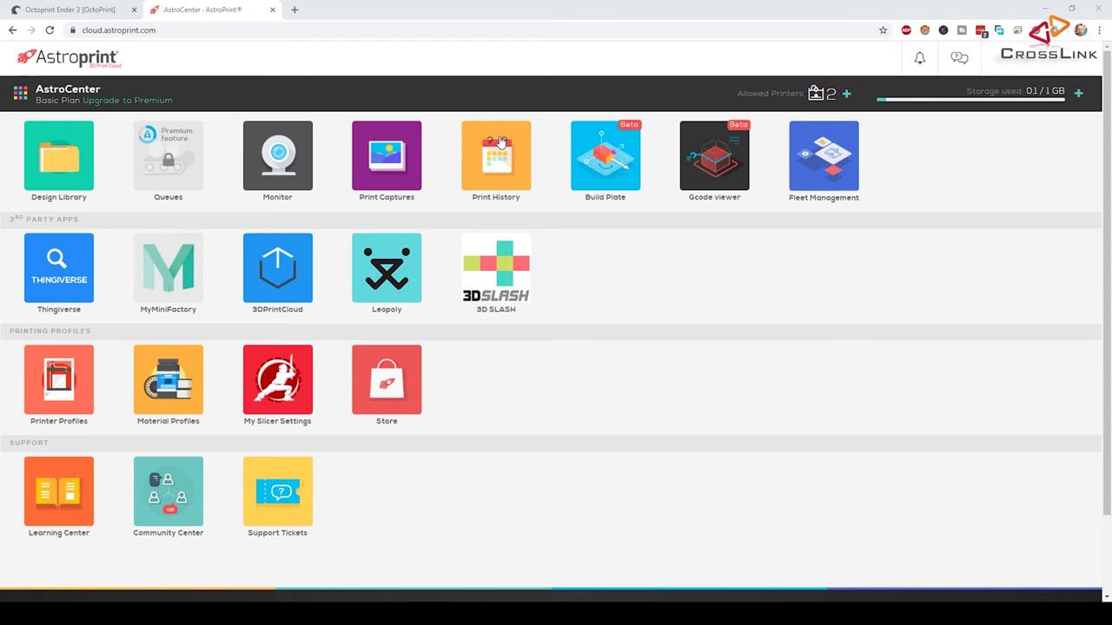
# Open Print History and start a note on the 3DBenchy print, typing 'Th'.
pyautogui.moveTo(512, 159)
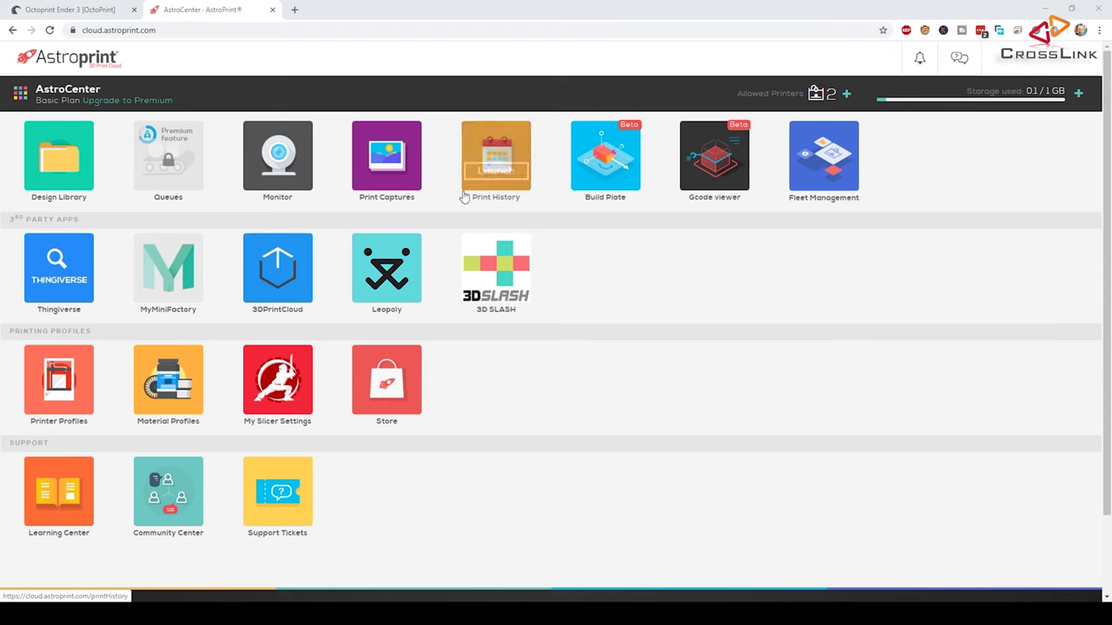
pyautogui.click(499, 154)
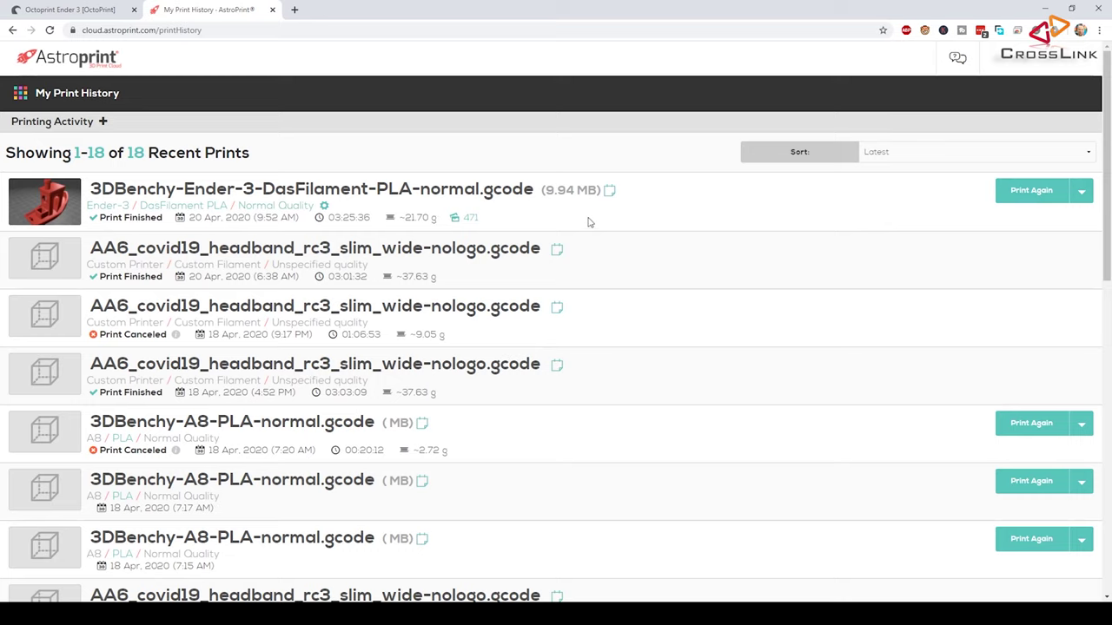
pyautogui.click(610, 191)
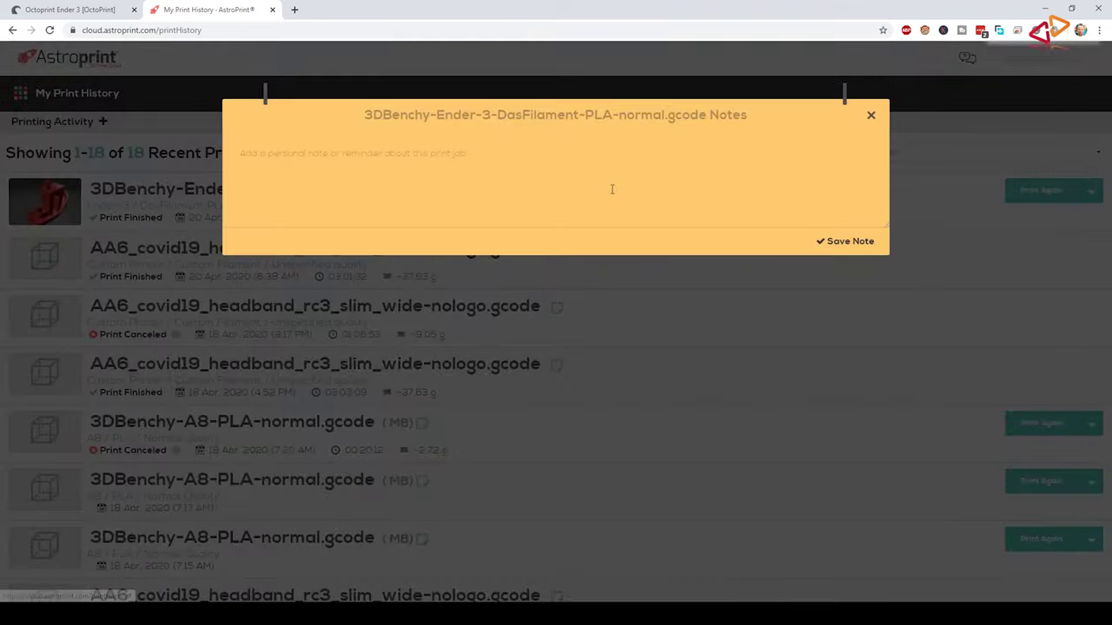
pyautogui.write('Th')
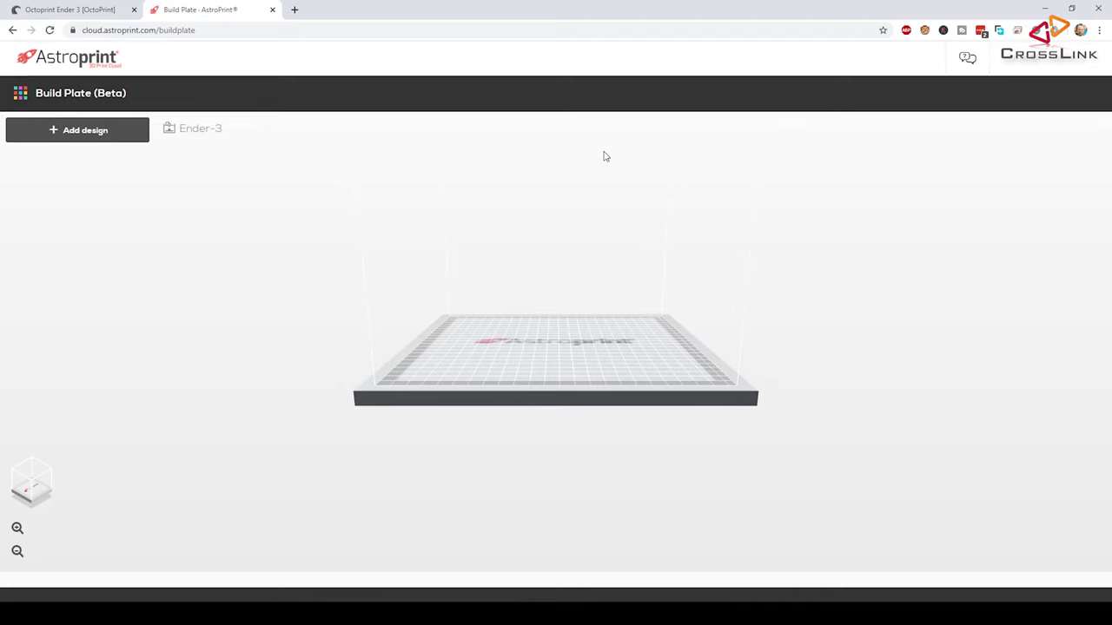
# Add 3DBenchy.stl to the build plate and rotate the boat.
pyautogui.click(90, 135)
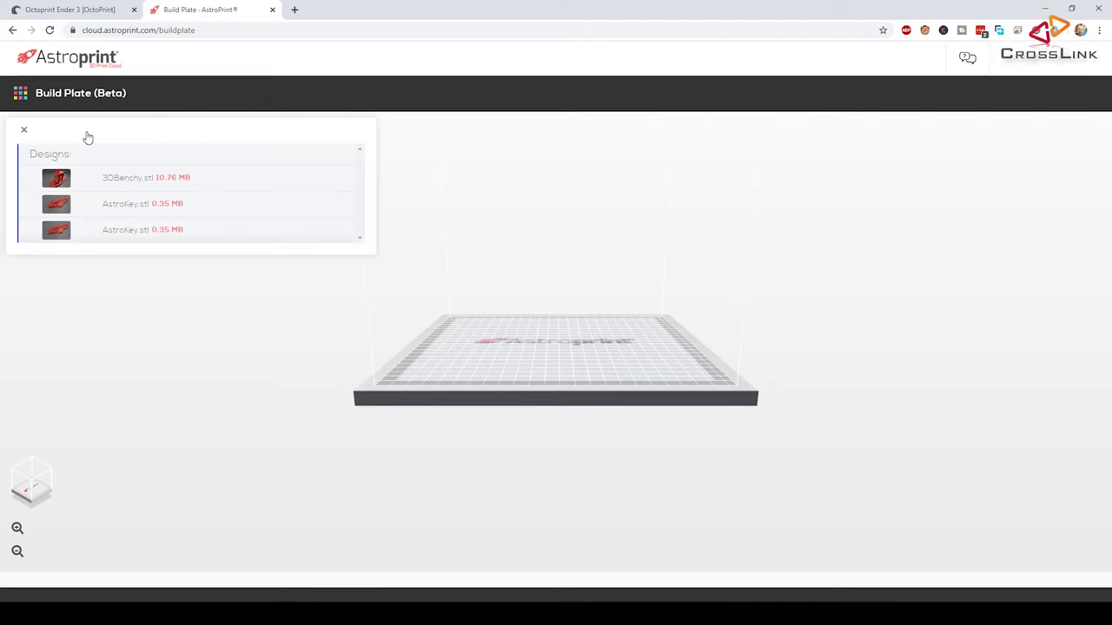
pyautogui.click(122, 180)
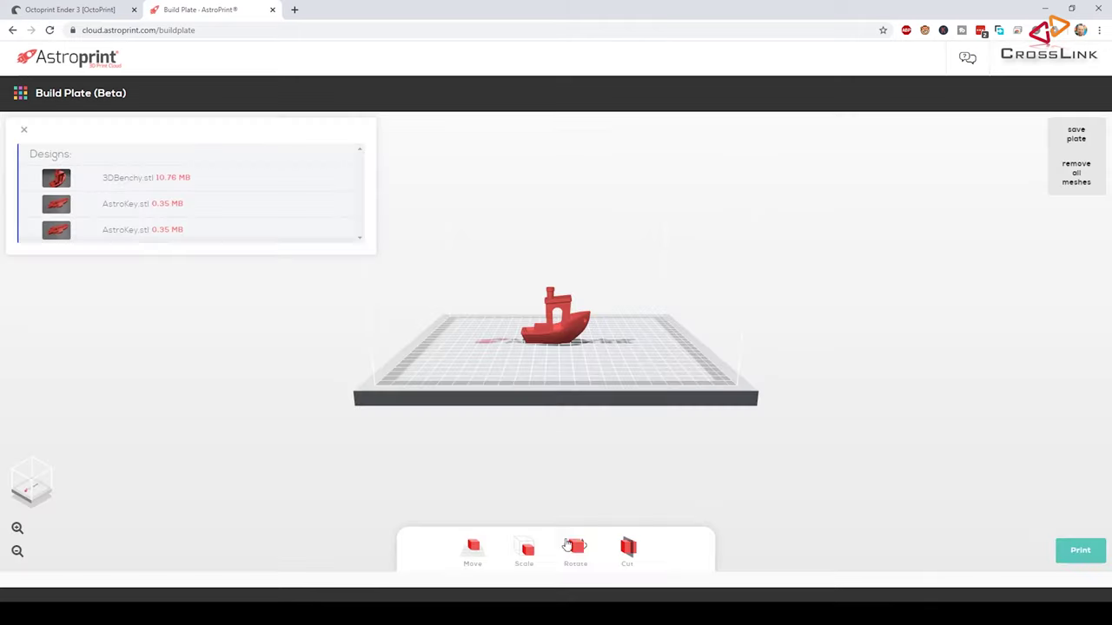
pyautogui.click(575, 549)
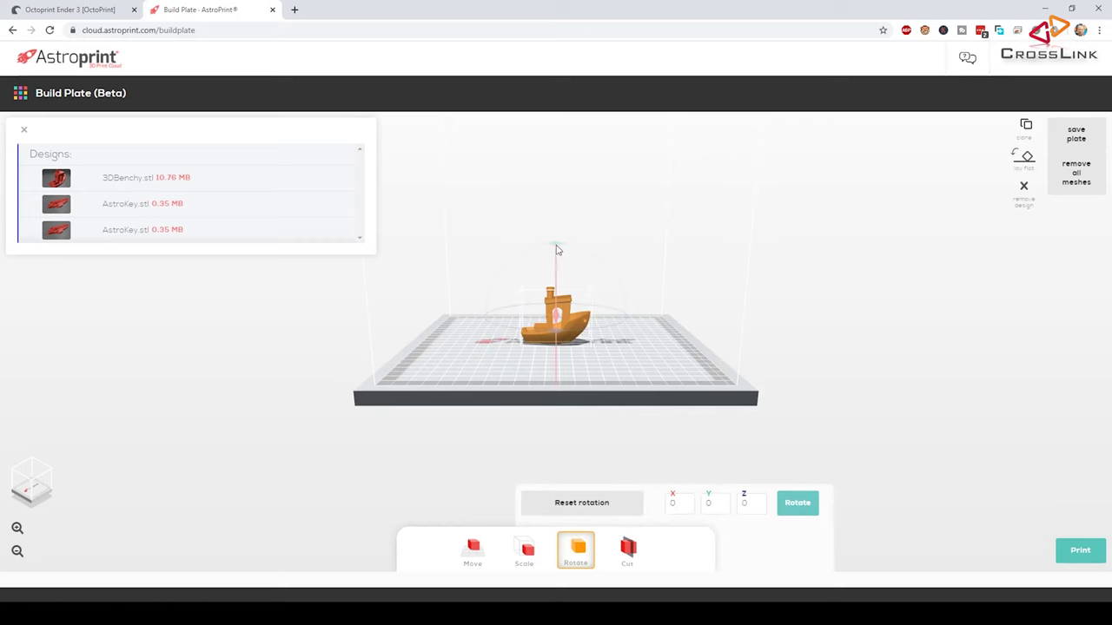
pyautogui.moveTo(593, 295); pyautogui.dragTo(575, 233)
pyautogui.moveTo(521, 434); pyautogui.dragTo(445, 375)
pyautogui.click(467, 360)
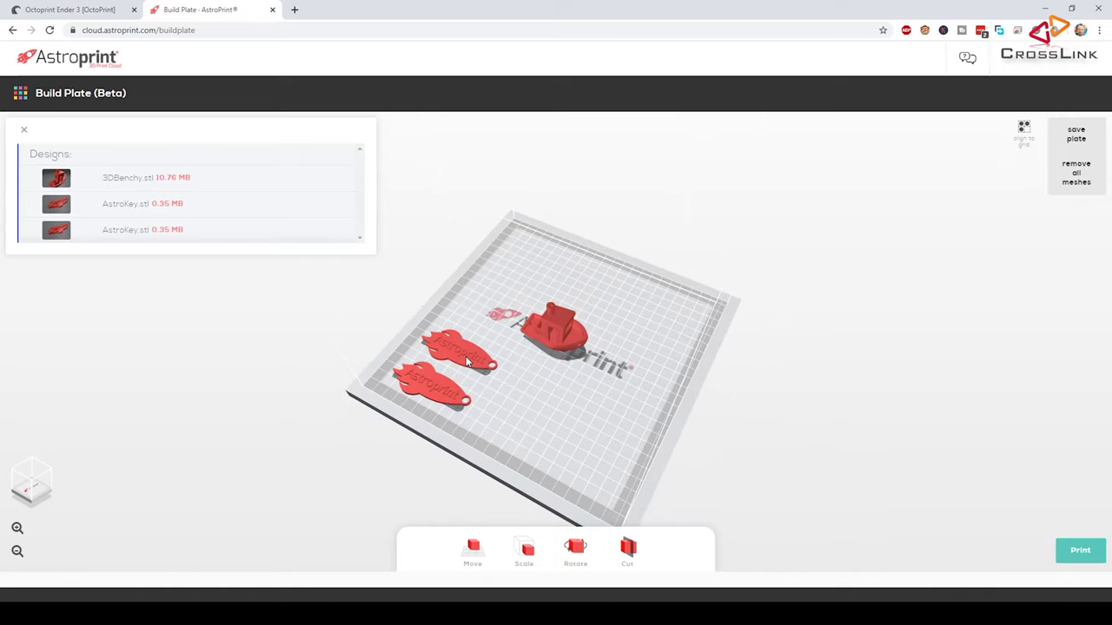
# Scale the boat up to 96×49×77 and move it right on the plate.
pyautogui.click(551, 329)
pyautogui.moveTo(608, 351); pyautogui.dragTo(674, 368)
pyautogui.click(473, 549)
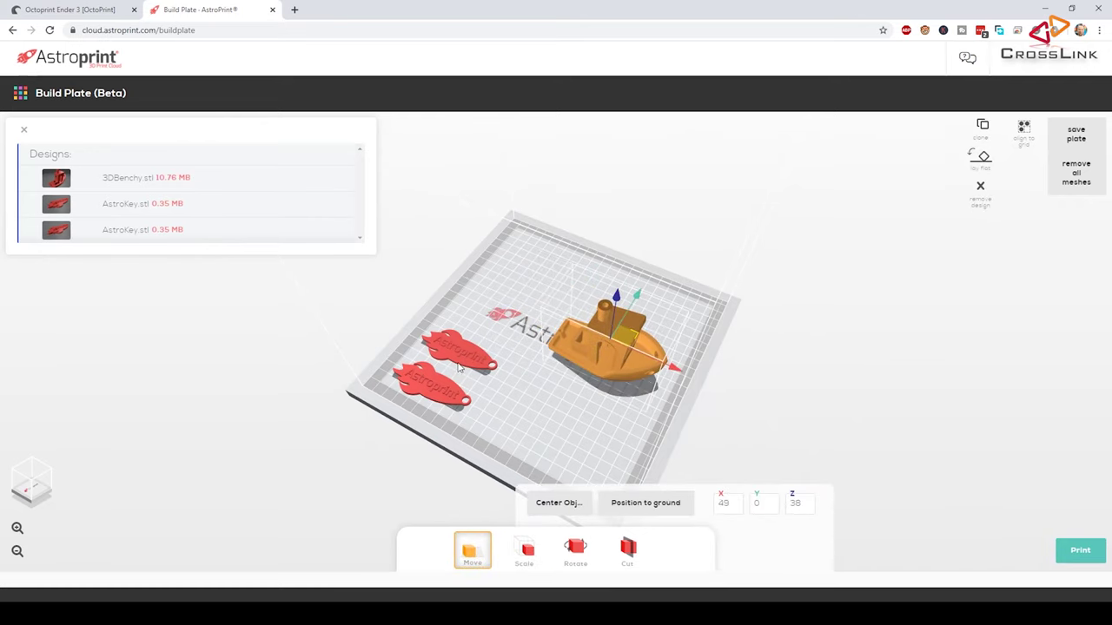
# Cut the boat in two with a steeply tilted plane and shift one half along X.
pyautogui.click(630, 557)
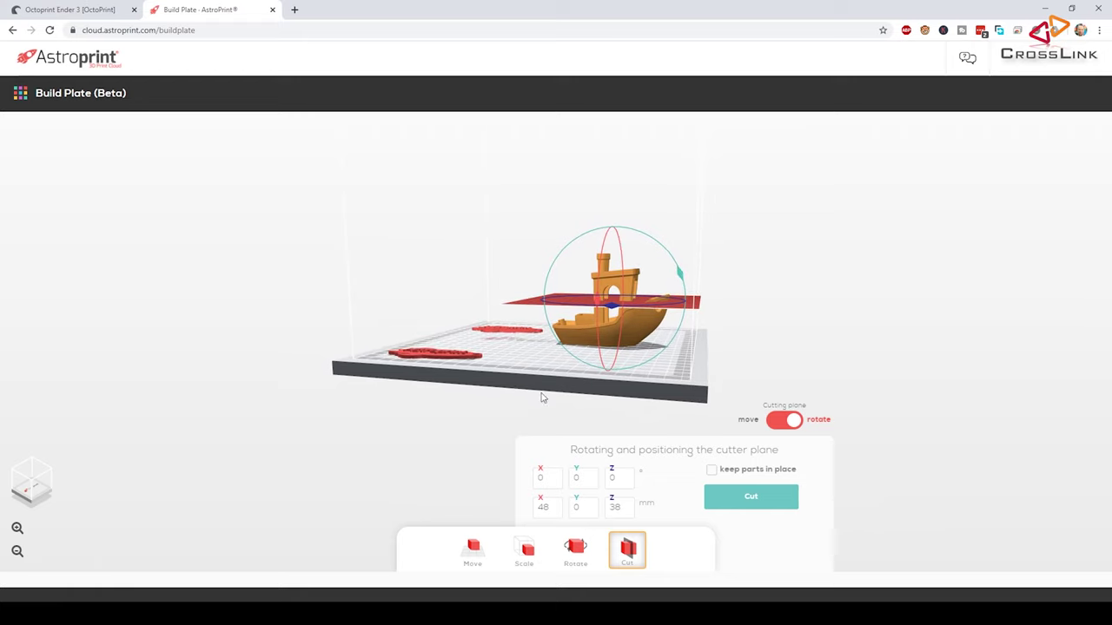
pyautogui.moveTo(681, 281); pyautogui.dragTo(683, 303)
pyautogui.click(750, 496)
pyautogui.moveTo(693, 282); pyautogui.dragTo(712, 282)
pyautogui.moveTo(666, 382); pyautogui.dragTo(577, 379)
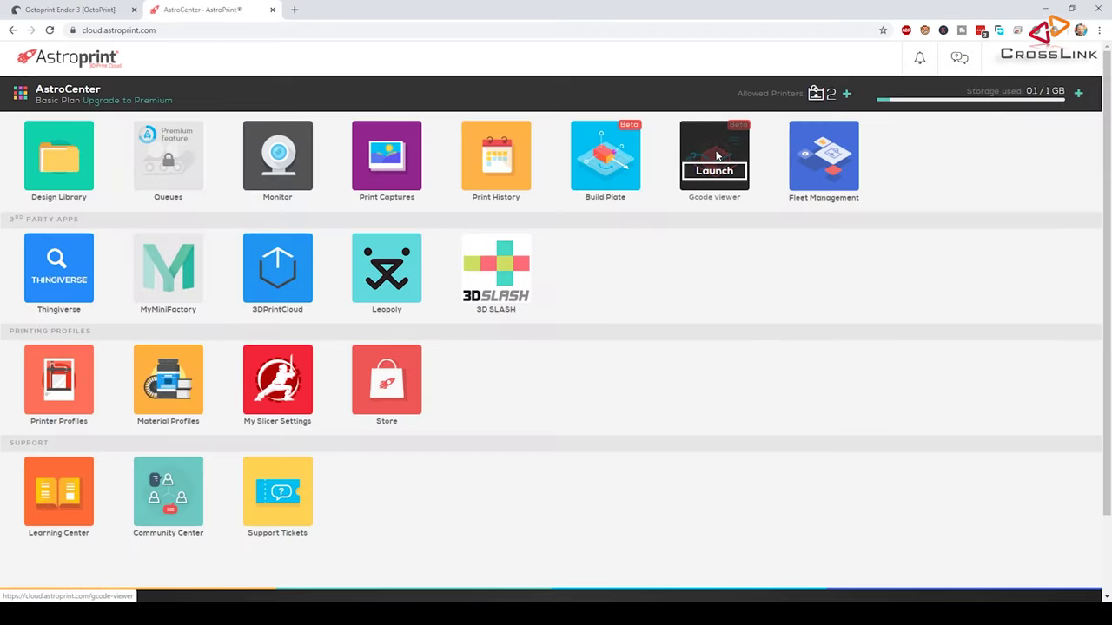
# Load the 3DBenchy gcode from the Design Library into Gcode viewer for preview.
pyautogui.click(715, 161)
pyautogui.click(22, 134)
pyautogui.click(55, 186)
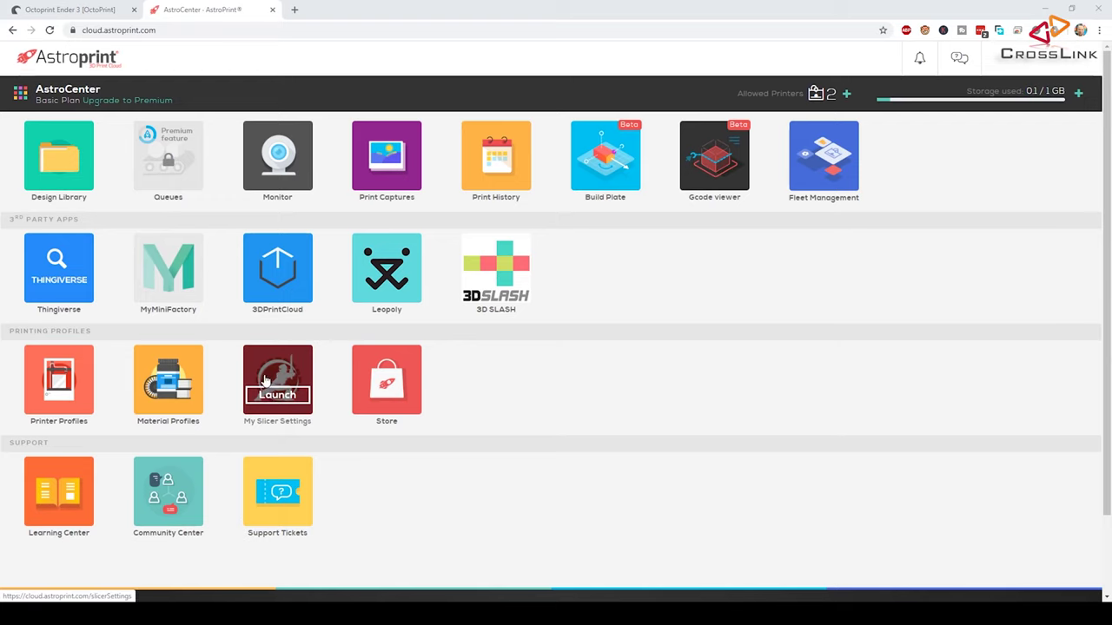
pyautogui.click(266, 380)
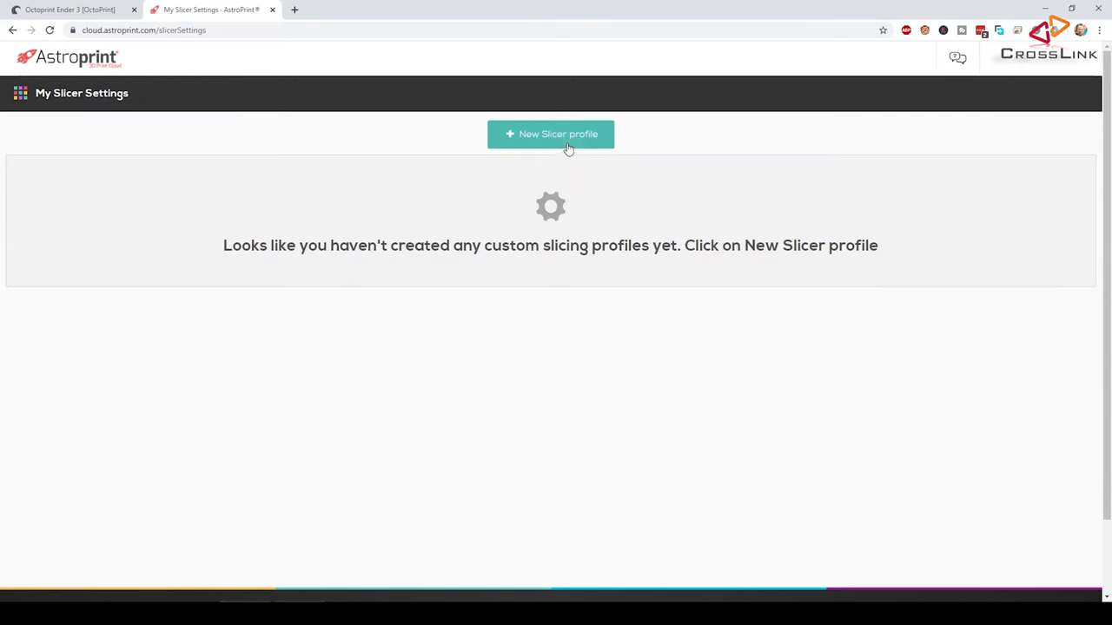
pyautogui.click(571, 139)
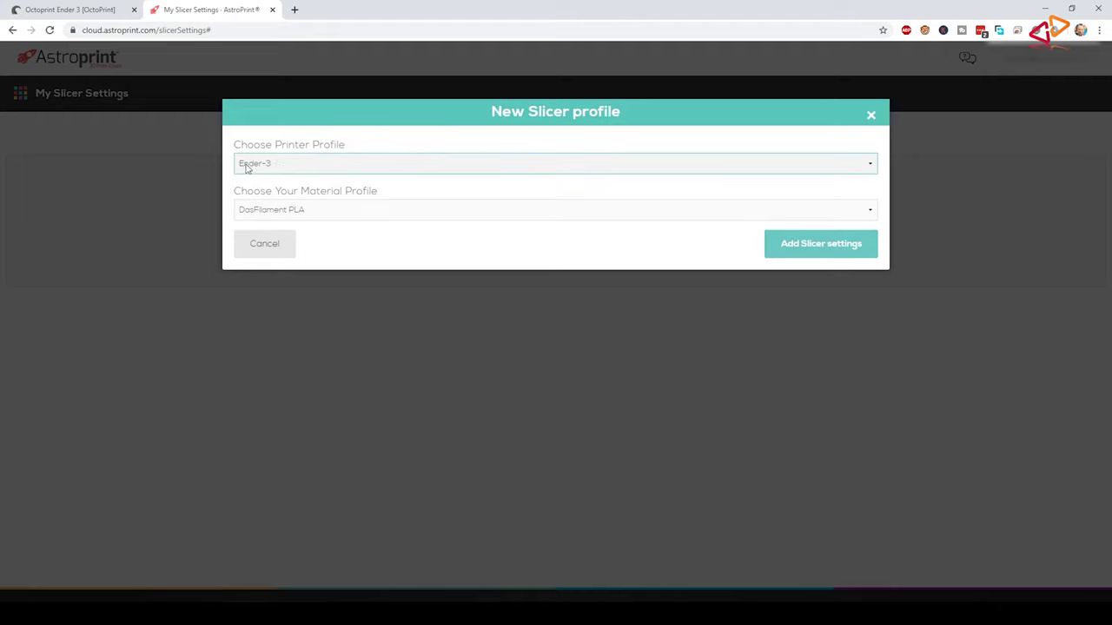
pyautogui.click(247, 165)
pyautogui.click(250, 182)
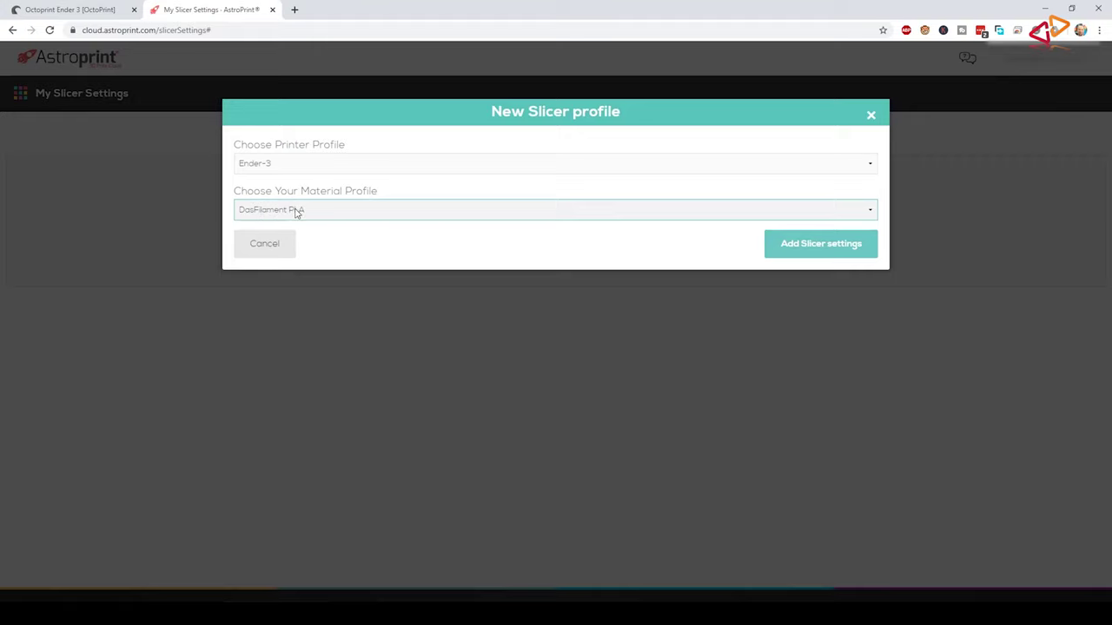
pyautogui.click(806, 253)
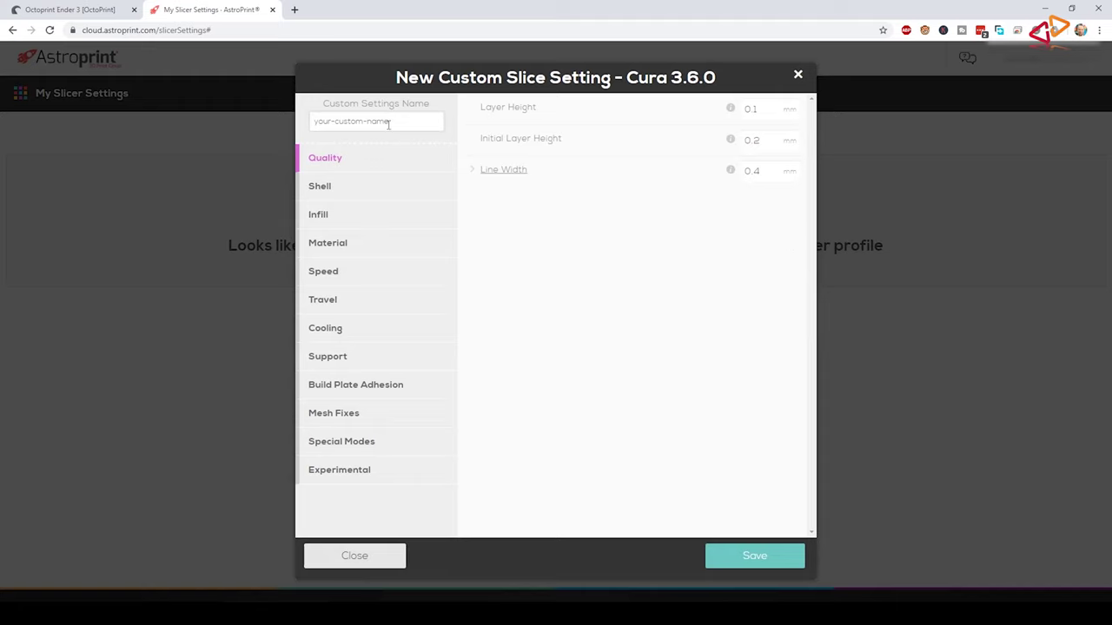
pyautogui.moveTo(376, 123); pyautogui.dragTo(226, 130)
pyautogui.write('my custom profile')
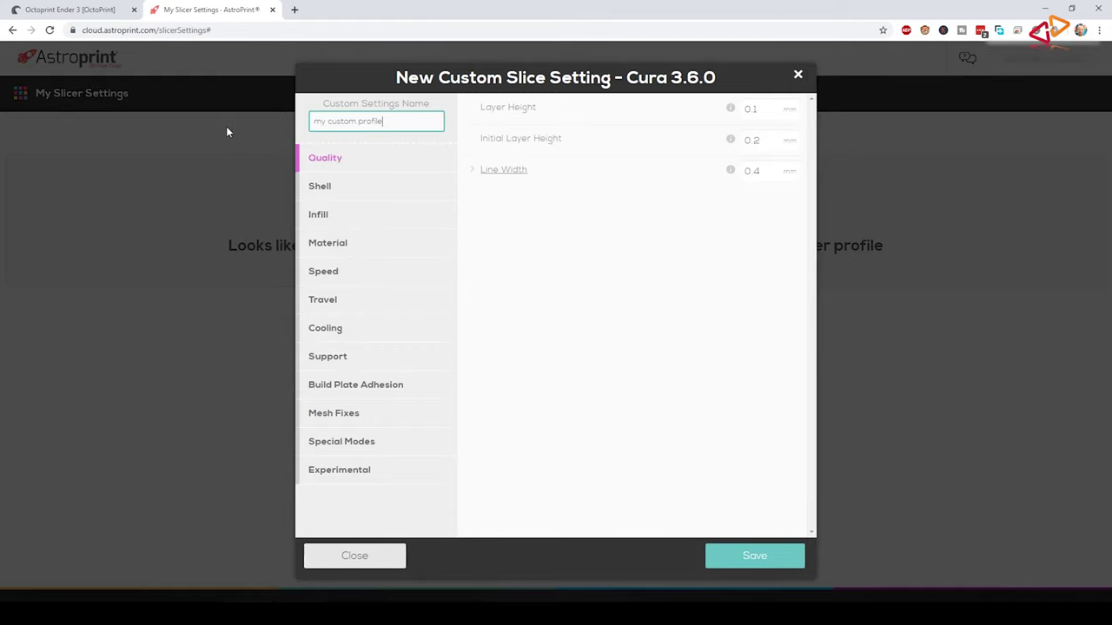
pyautogui.click(766, 111)
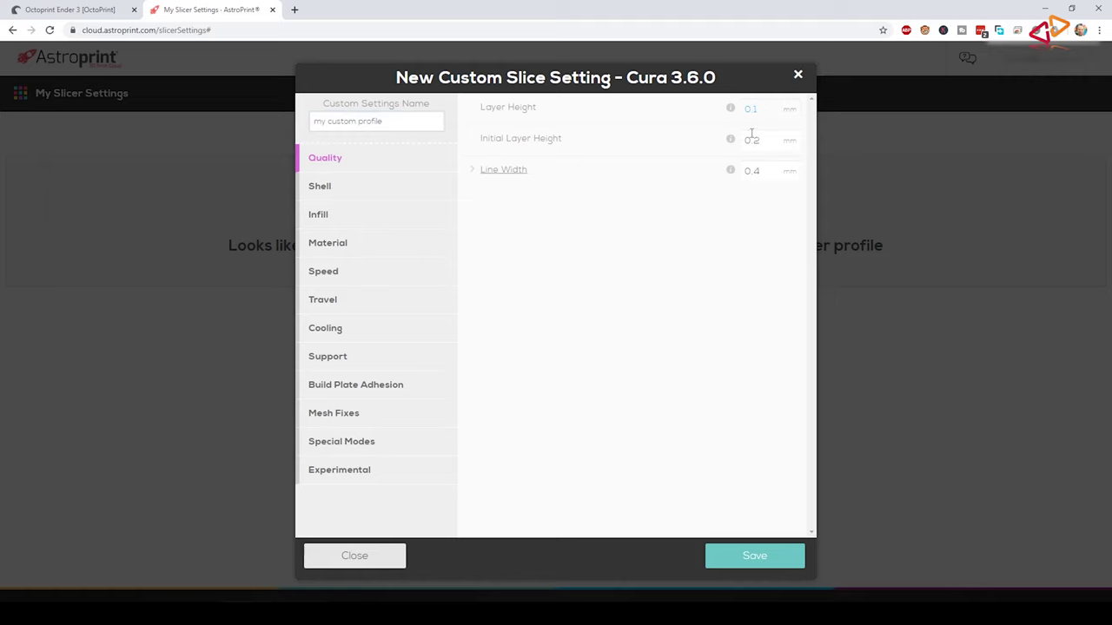
pyautogui.click(331, 275)
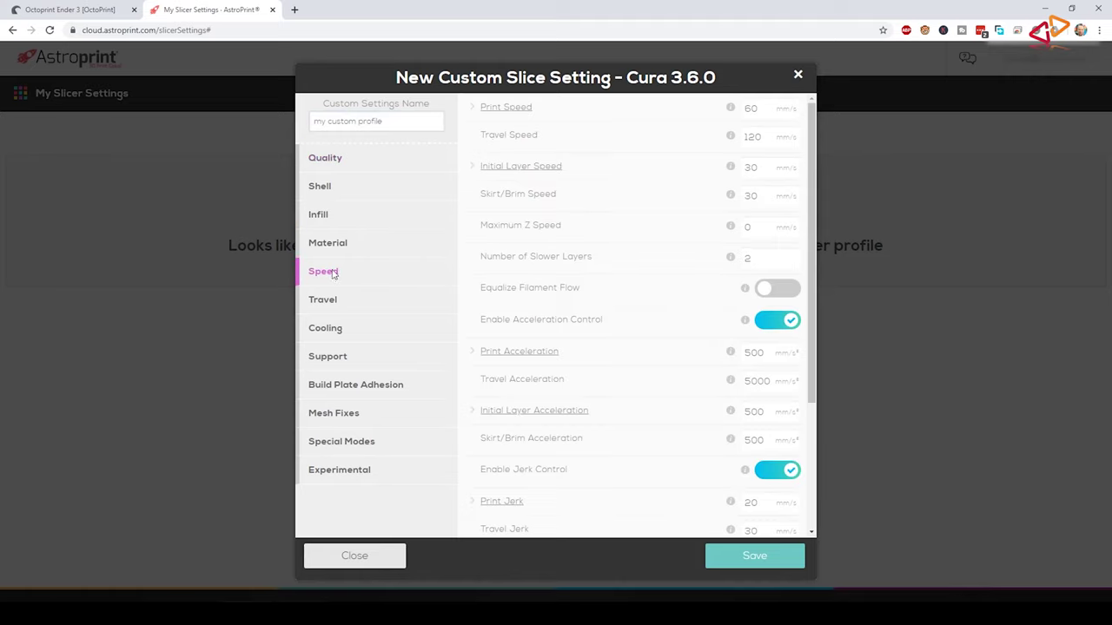
pyautogui.click(333, 244)
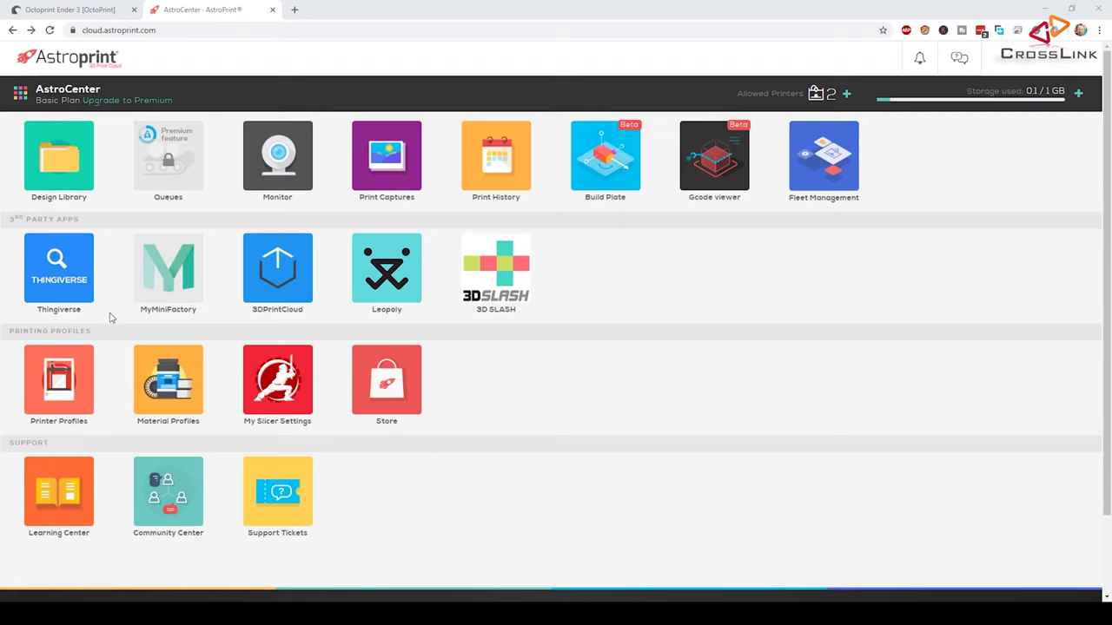
# Launch Thingiverse search and open the Polar Bear with Seal (automata) design details.
pyautogui.click(55, 257)
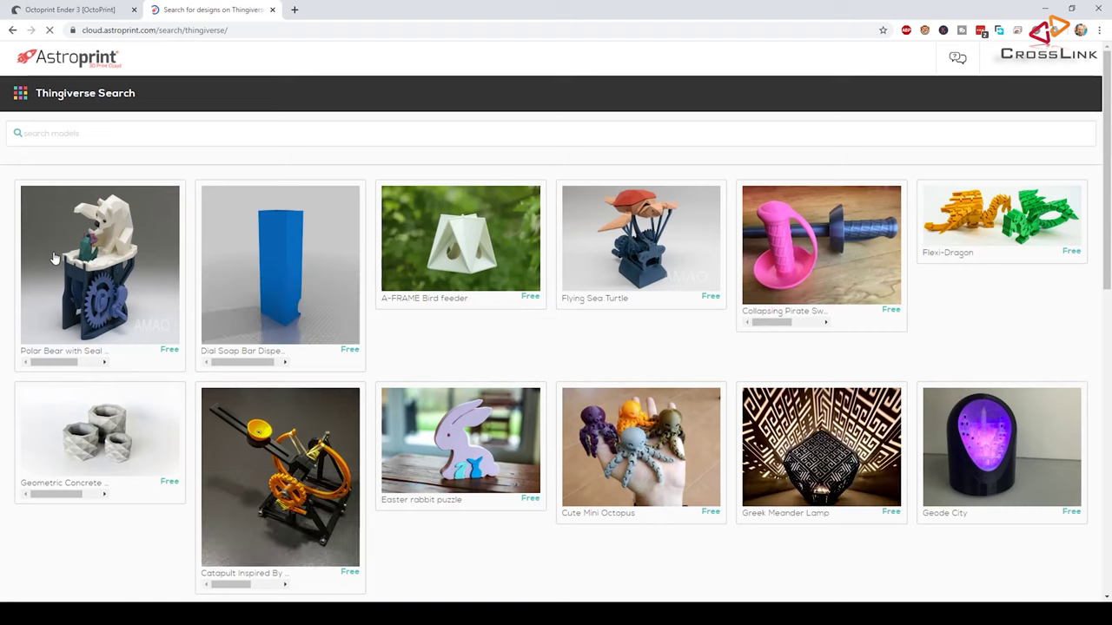
pyautogui.click(55, 257)
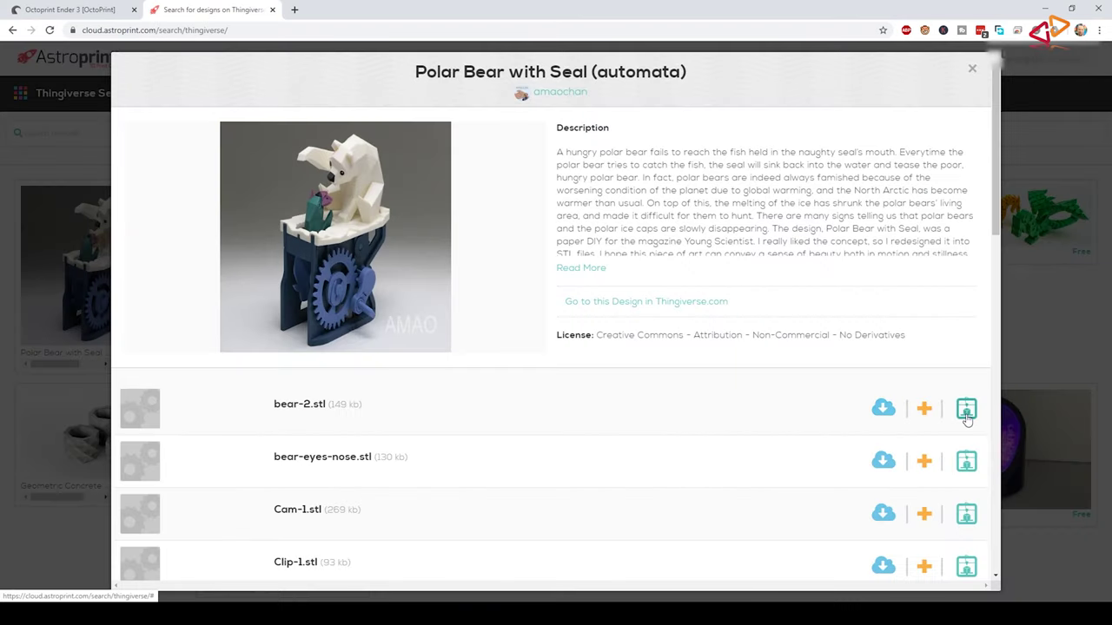